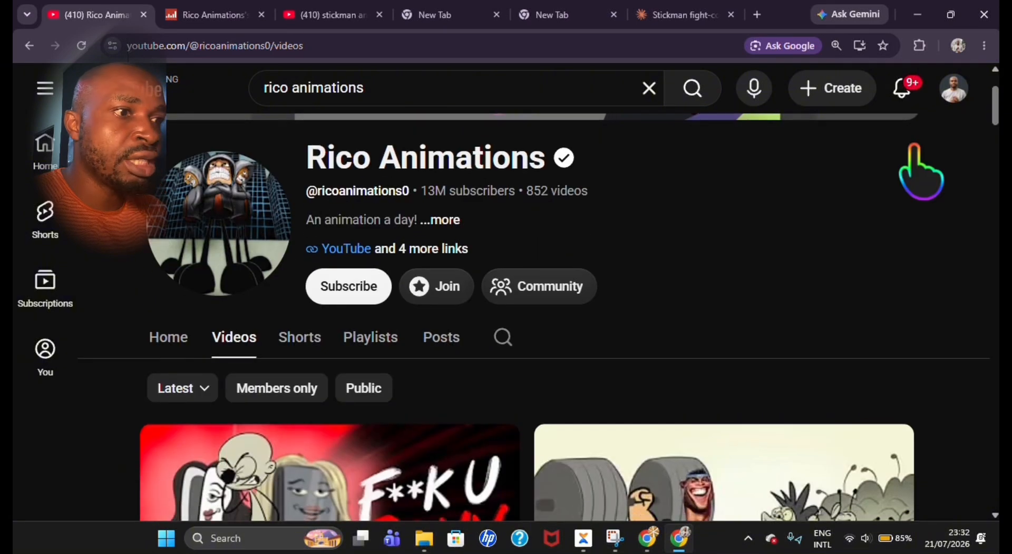
Step: Sort the Rico Animations channel's videos by Popular and look through the top thumbnails and their view counts
left_click(206, 390)
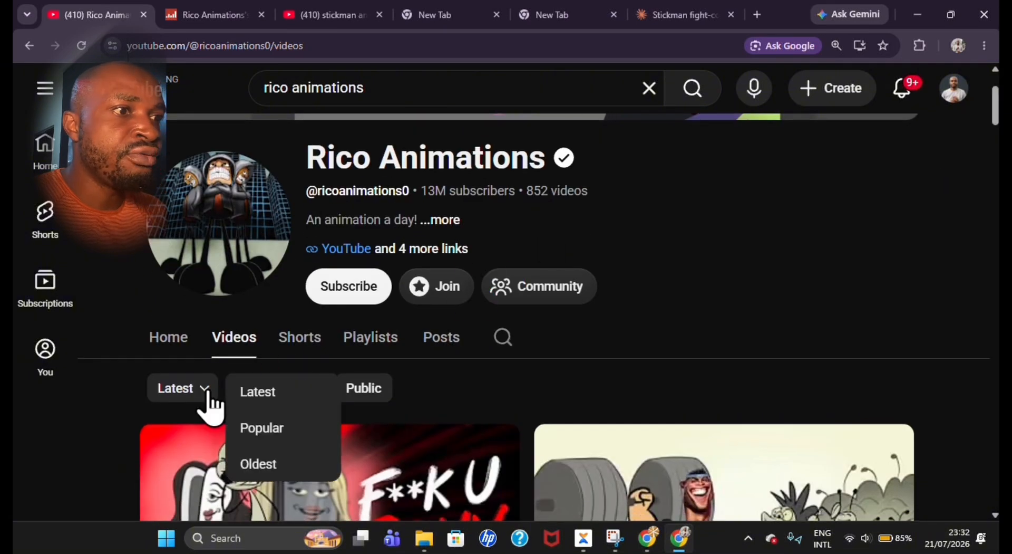
left_click(295, 429)
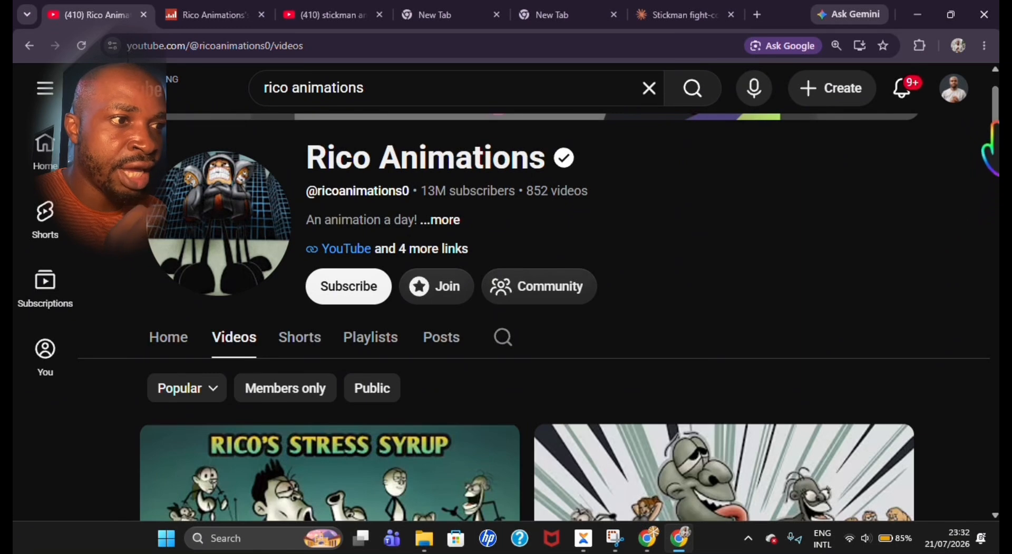
scroll(538, 306, "down", 3)
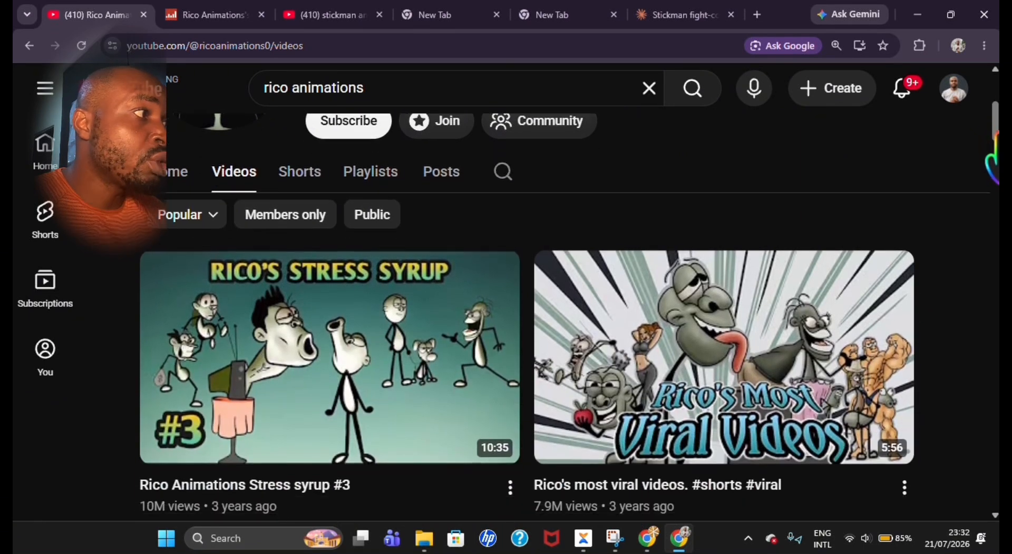
scroll(538, 306, "down", 1)
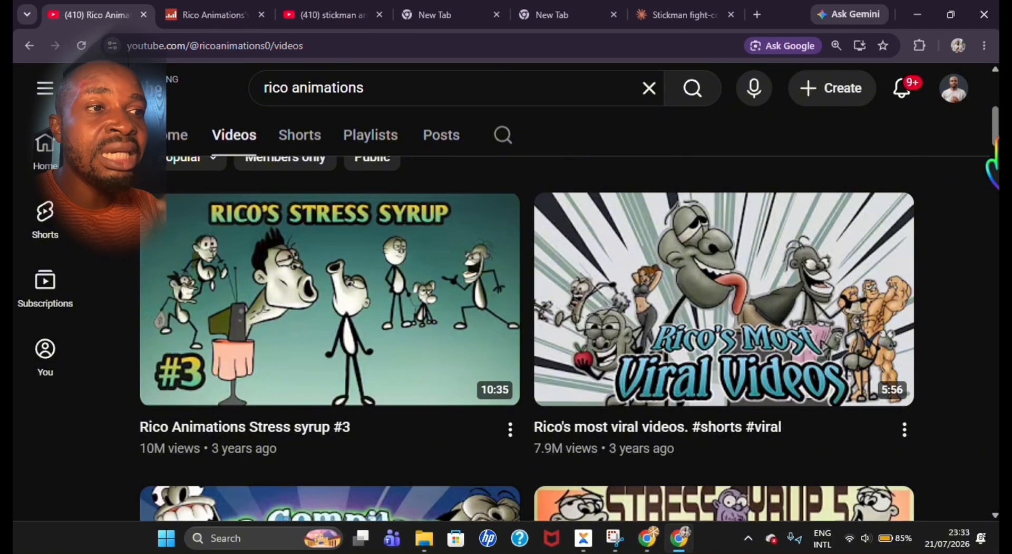
scroll(538, 327, "down", 6)
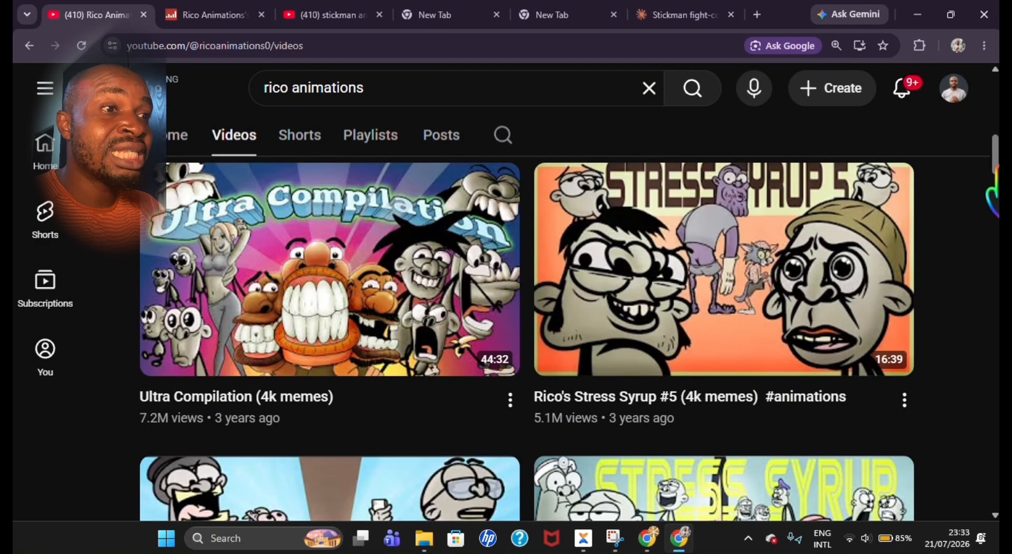
scroll(988, 180, "up", 6)
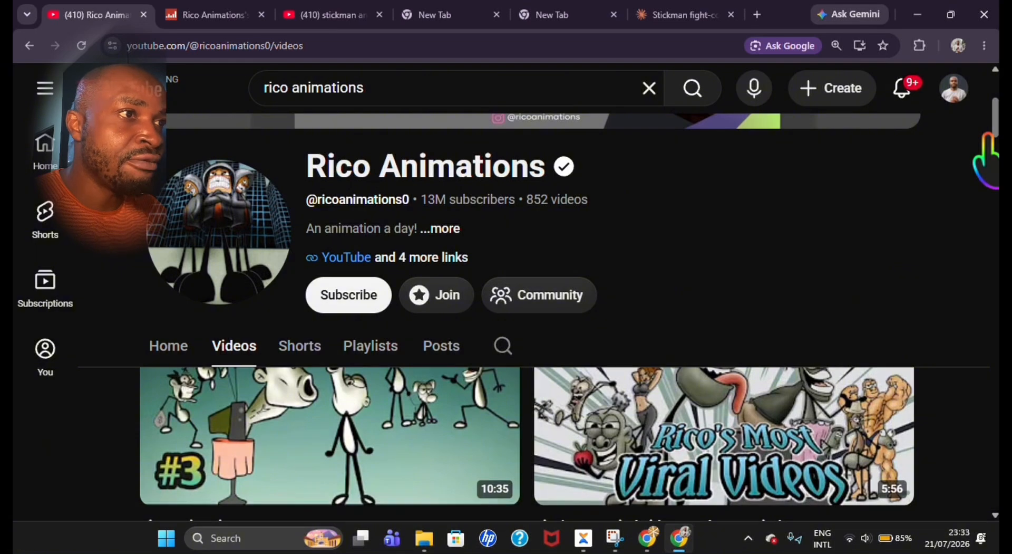
scroll(980, 137, "down", 3)
scroll(973, 137, "up", 5)
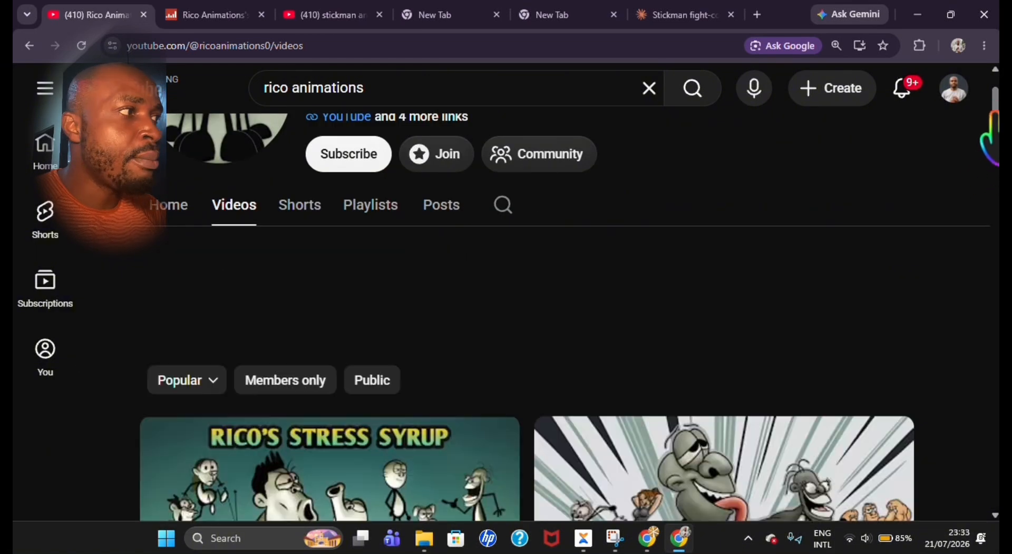
Step: Sort the channel's videos by Latest and examine the most recent uploads and their view counts
left_click(206, 507)
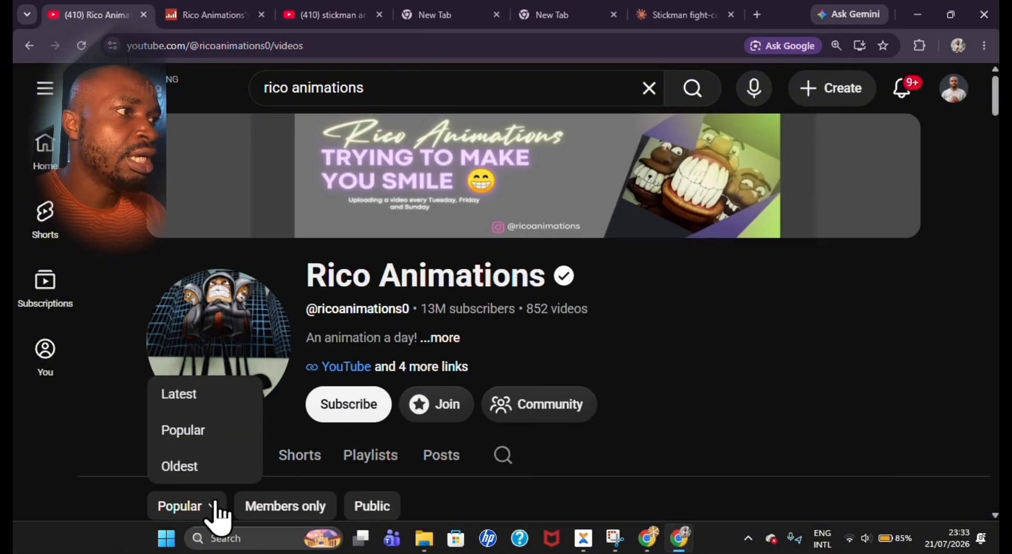
left_click(212, 402)
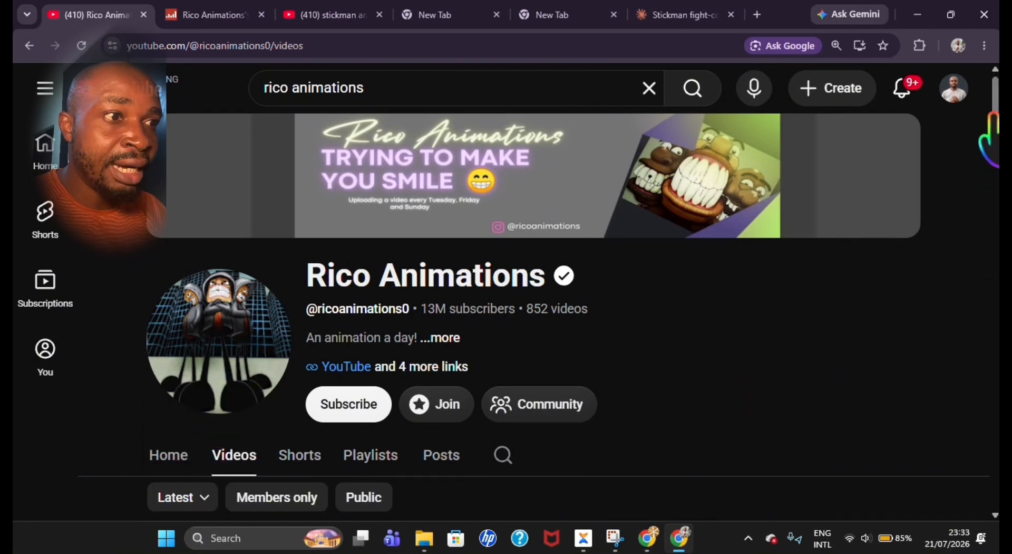
scroll(990, 195, "down", 6)
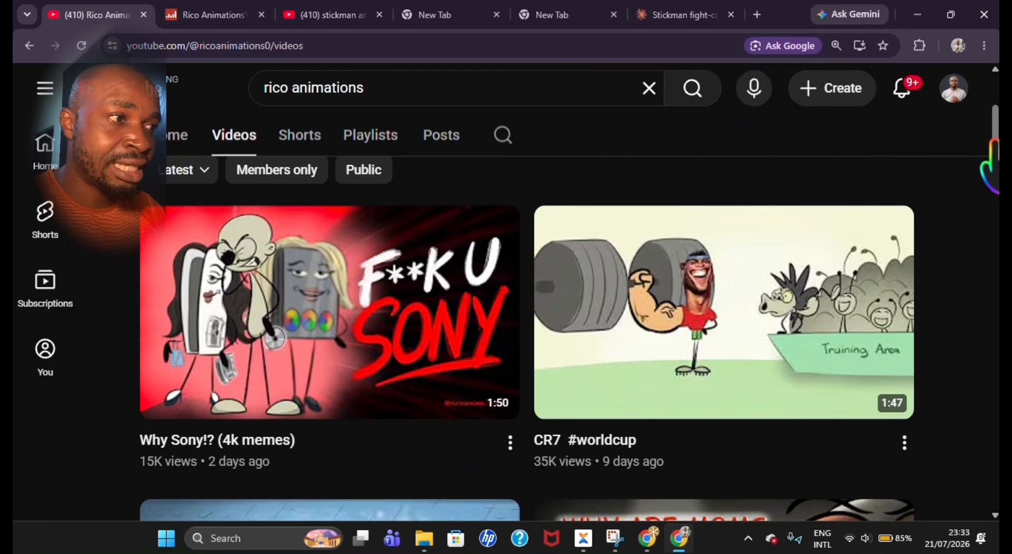
scroll(569, 327, "down", 1)
scroll(569, 338, "down", 6)
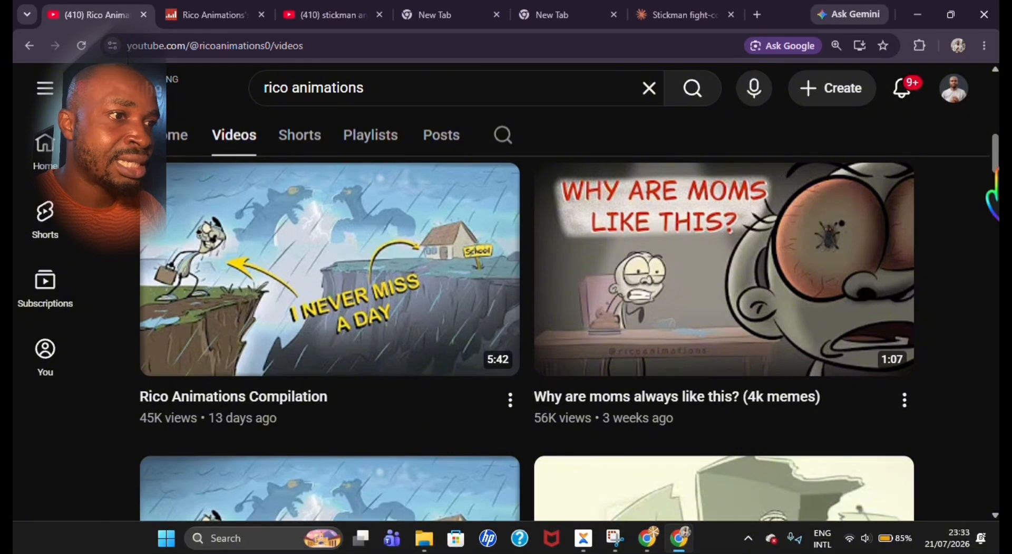
scroll(569, 338, "up", 1)
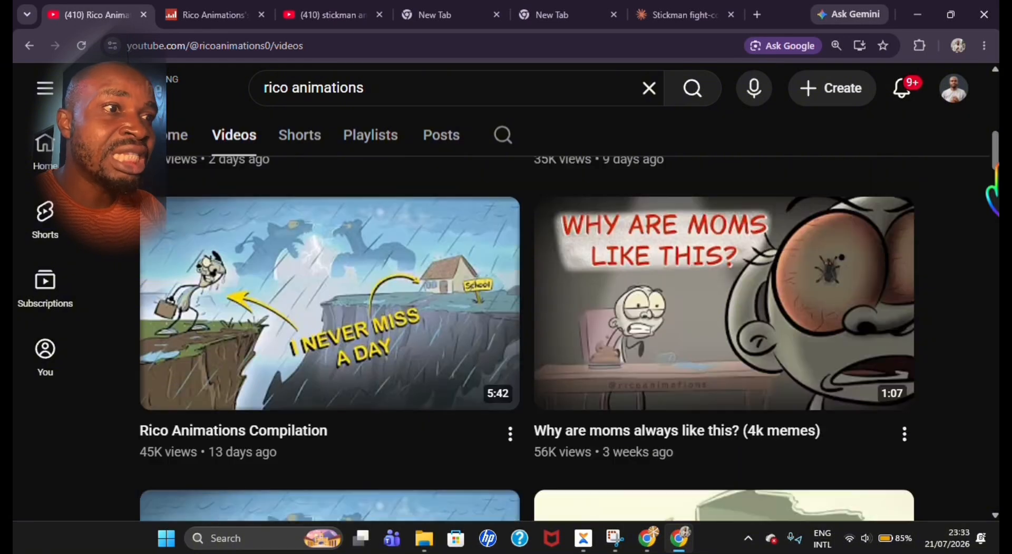
scroll(475, 206, "up", 7)
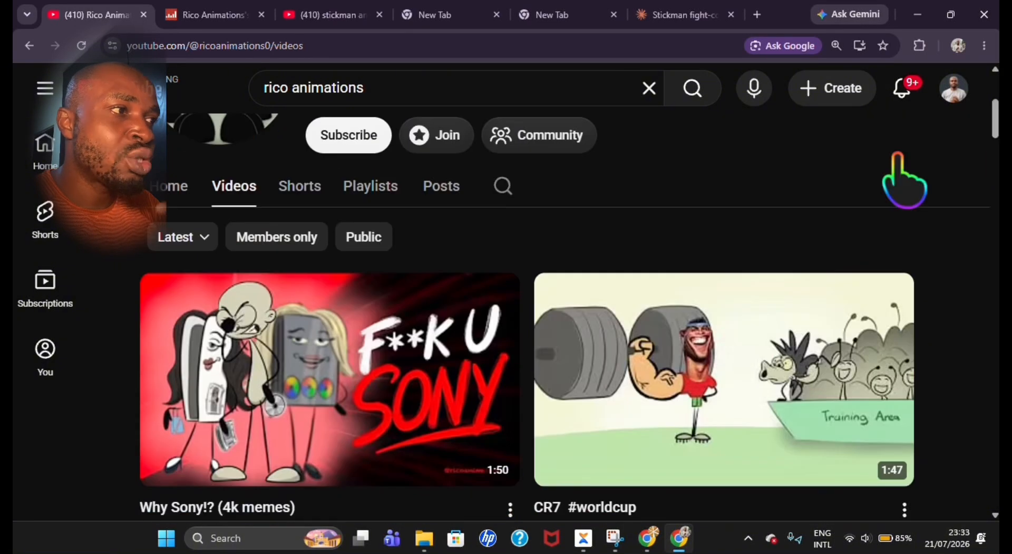
Step: Open the channel's Shorts and examine the latest ones with their view counts
left_click(306, 196)
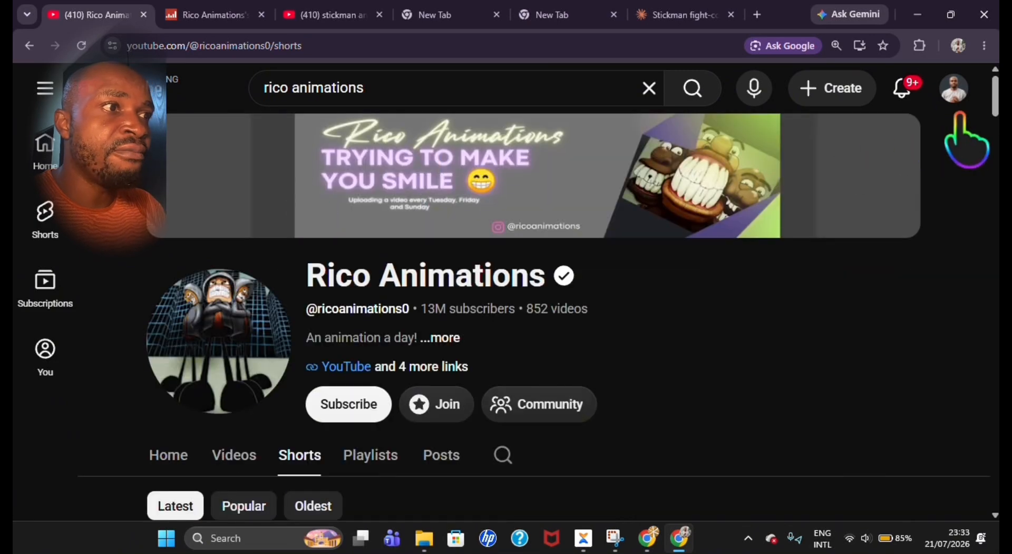
scroll(506, 316, "down", 5)
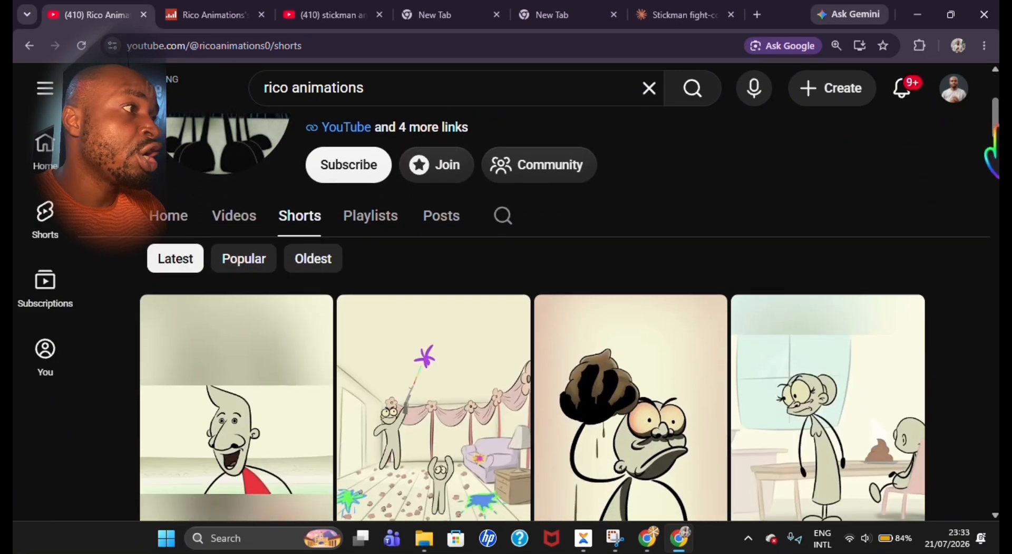
scroll(506, 317, "down", 2)
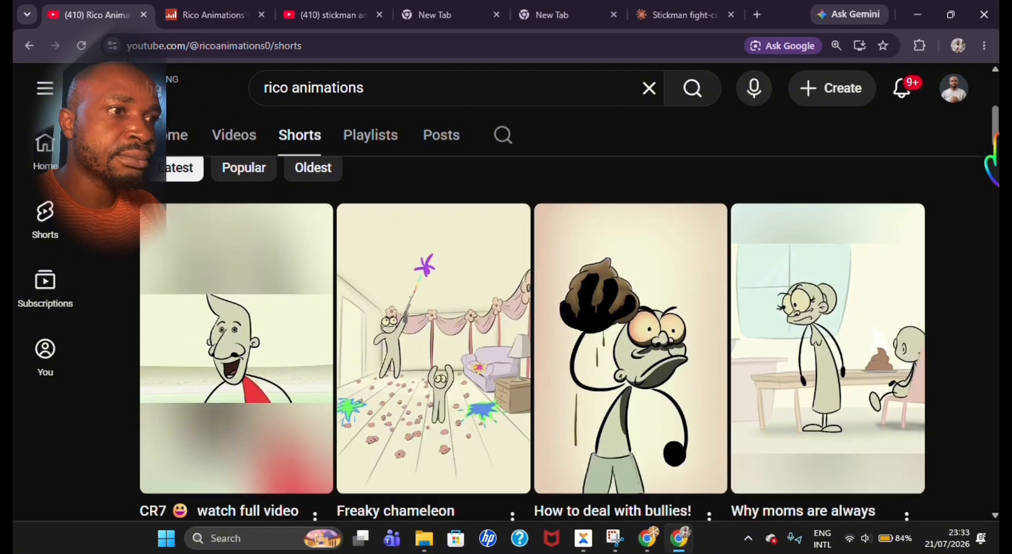
scroll(506, 316, "up", 3)
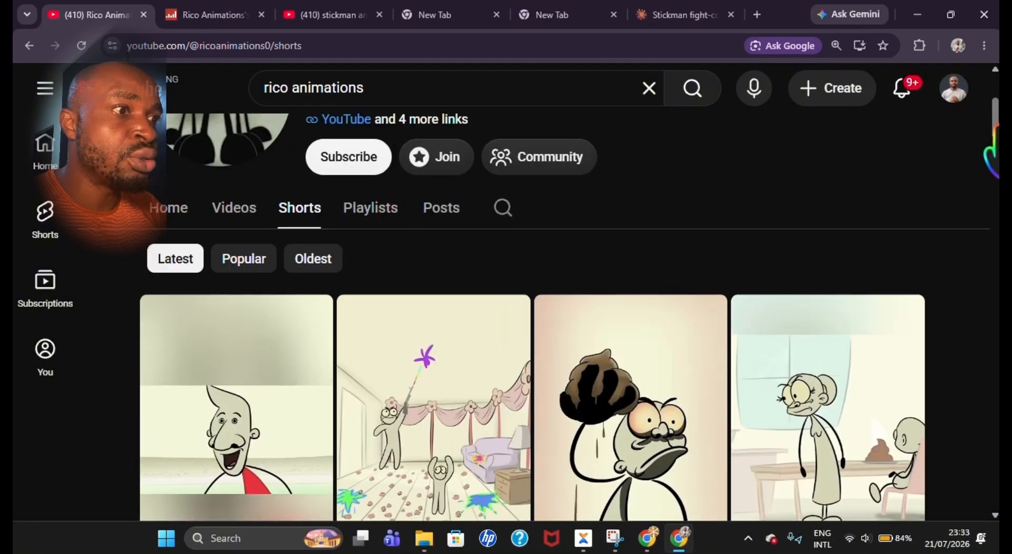
scroll(532, 337, "down", 3)
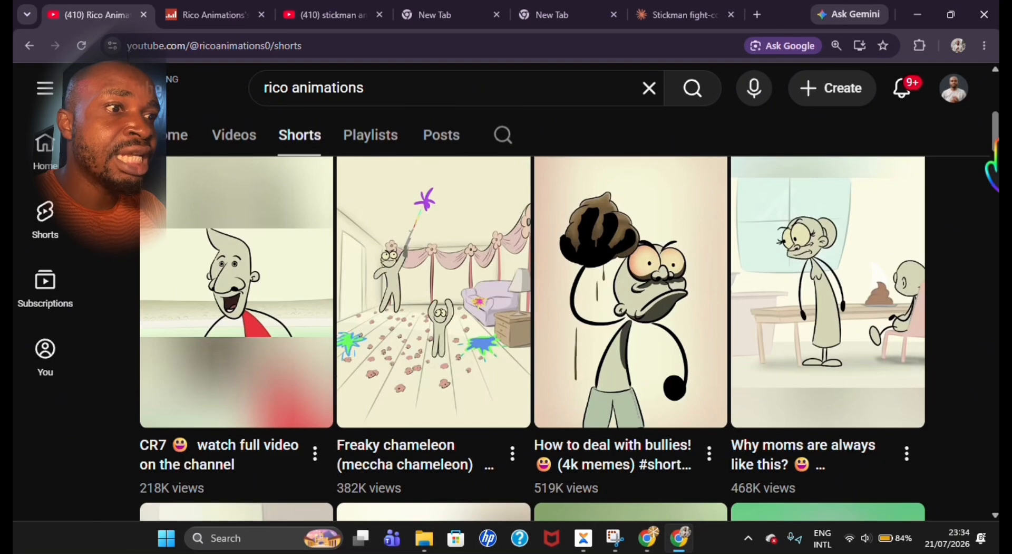
scroll(994, 158, "up", 2)
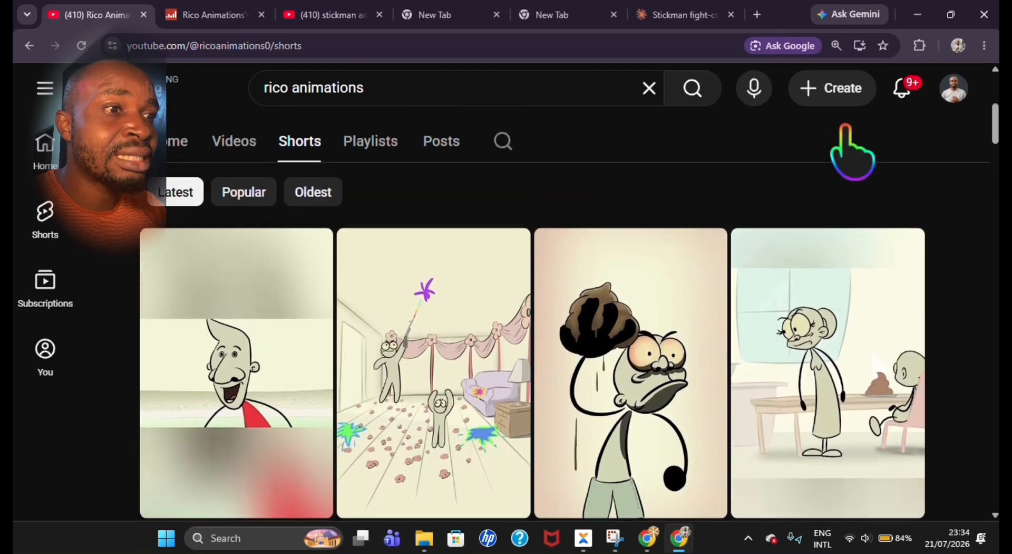
Step: Sort the Shorts by Popular and look through the most viewed ones
left_click(240, 193)
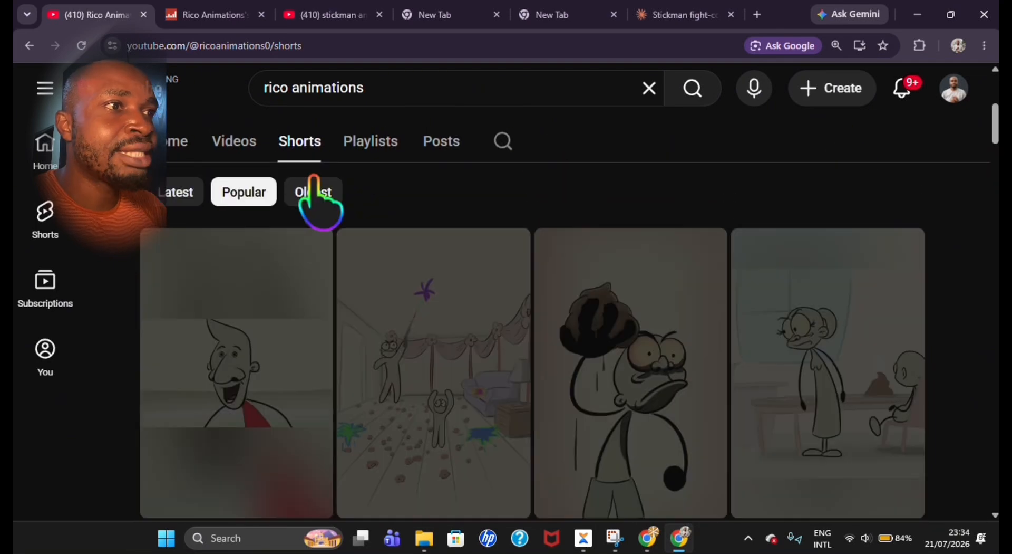
scroll(992, 158, "down", 2)
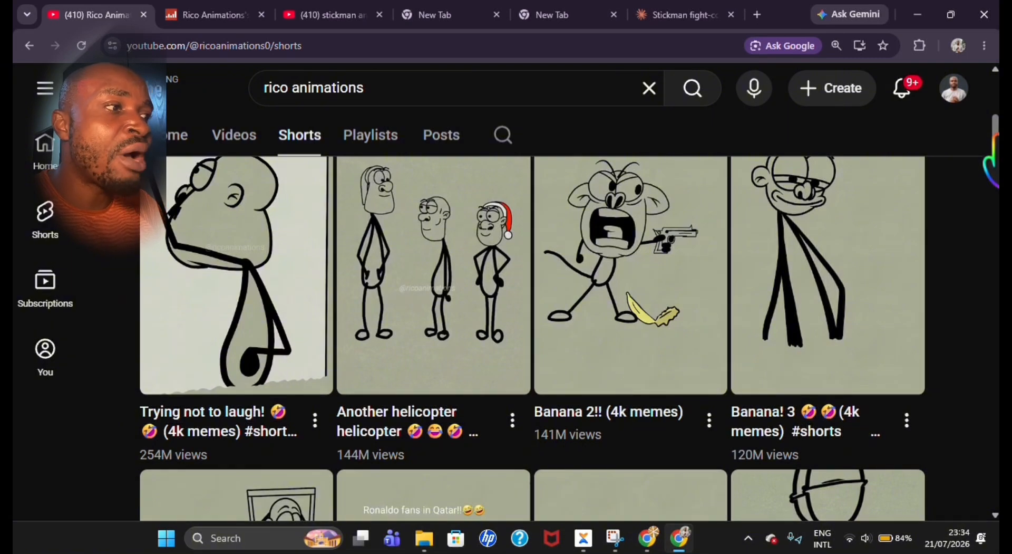
scroll(570, 338, "down", 8)
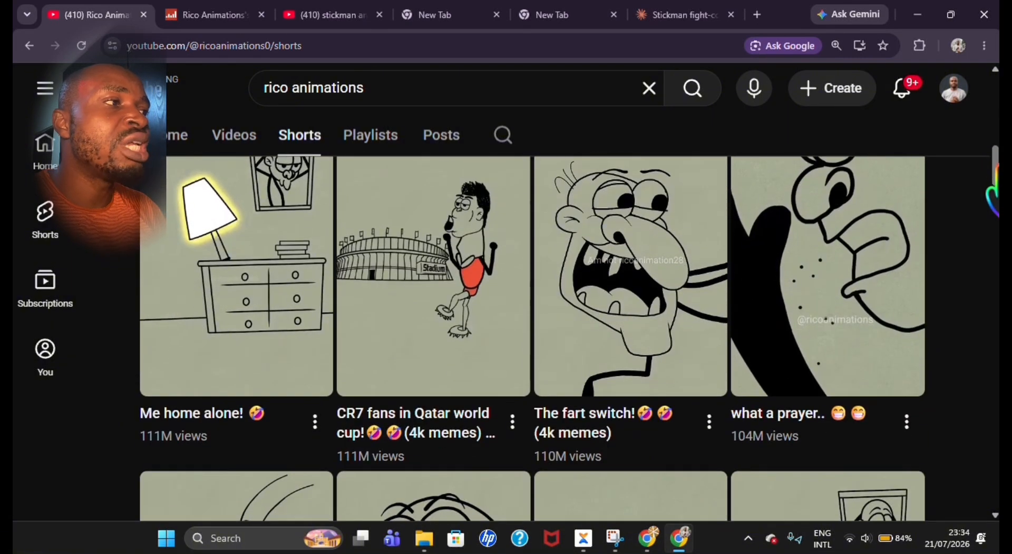
scroll(569, 338, "down", 7)
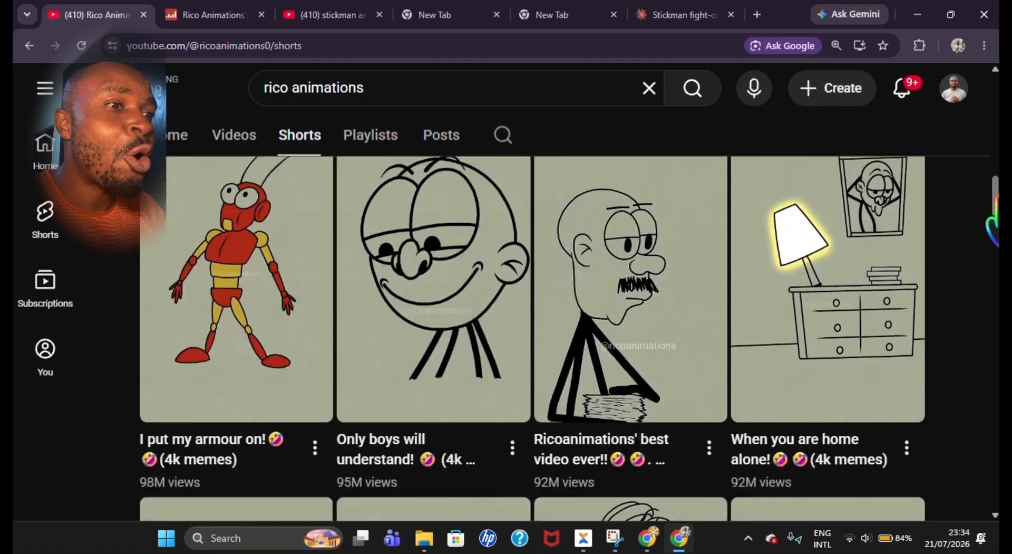
scroll(994, 214, "up", 15)
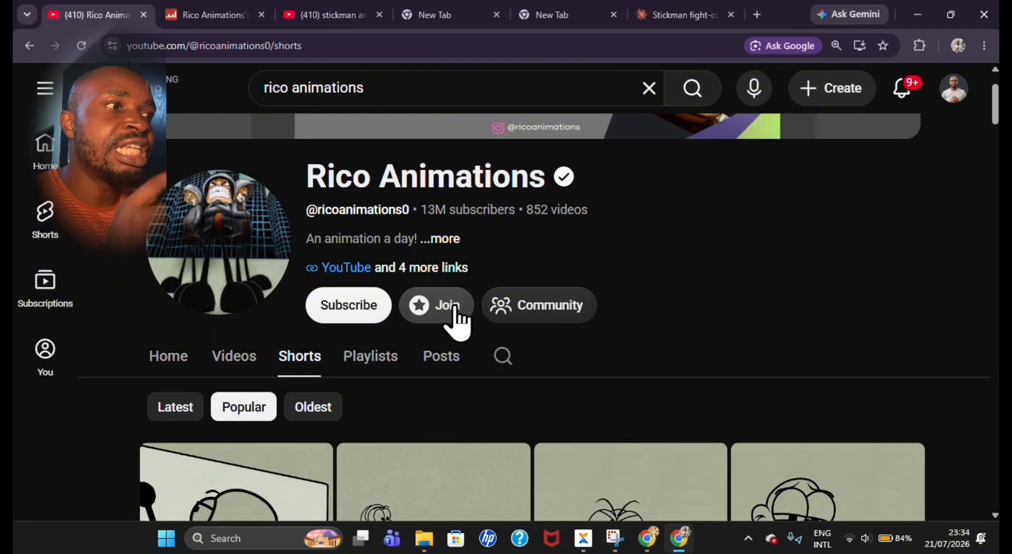
Step: View the channel's full description, read its More info section with country, join date and total views, and close it
left_click(452, 238)
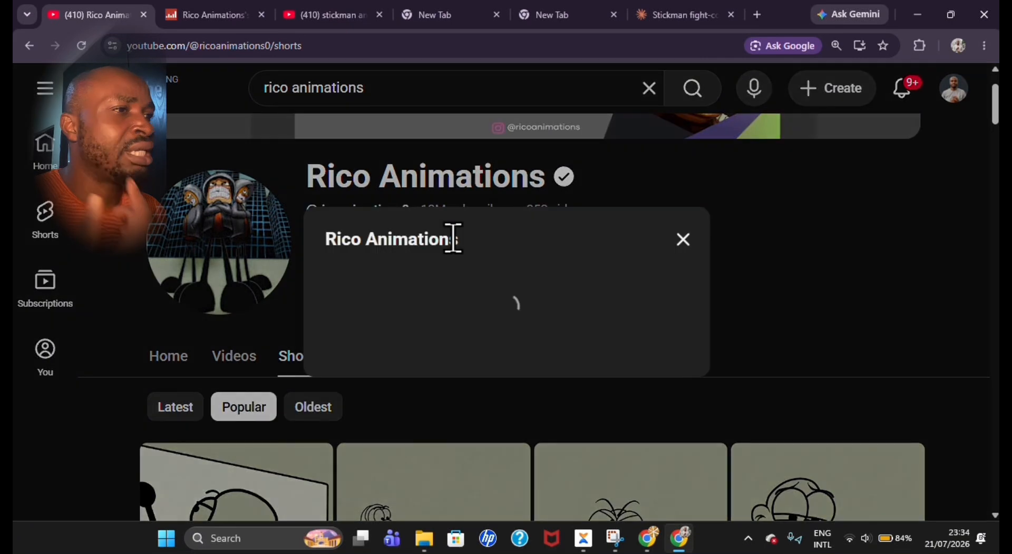
left_click_drag(756, 246, 749, 437)
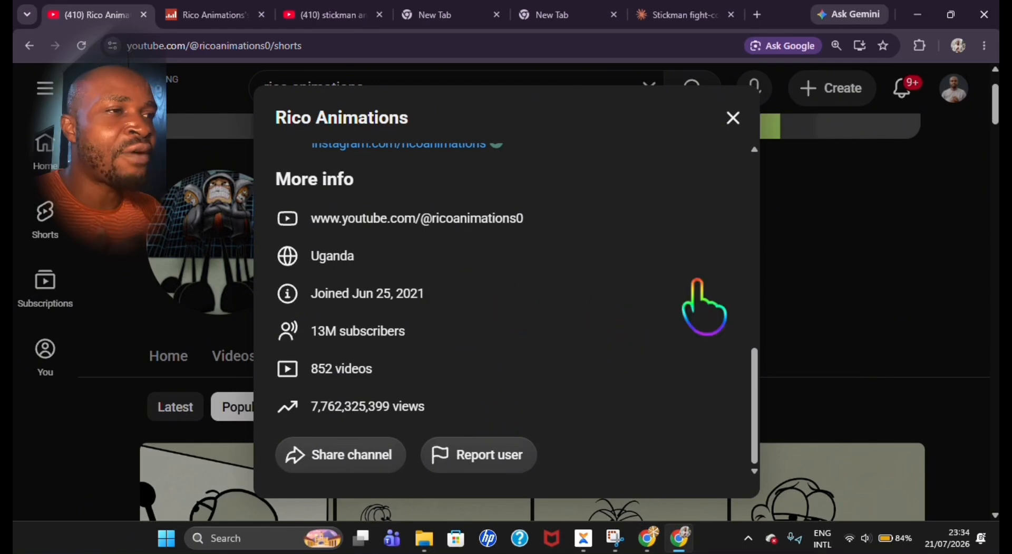
left_click(736, 125)
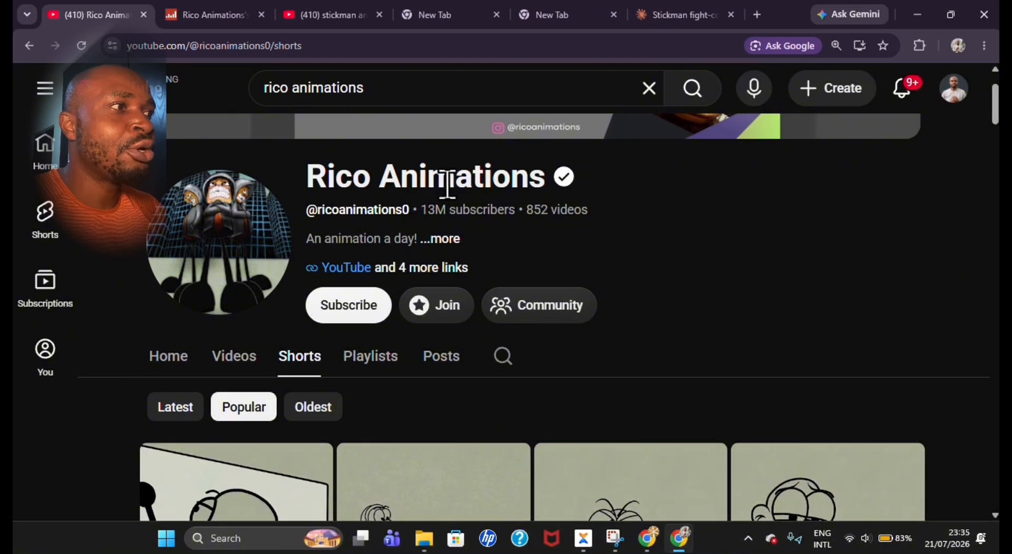
Step: Switch to the Social Blade page for Rico Animations and check its monthly and yearly estimated earnings
left_click(206, 21)
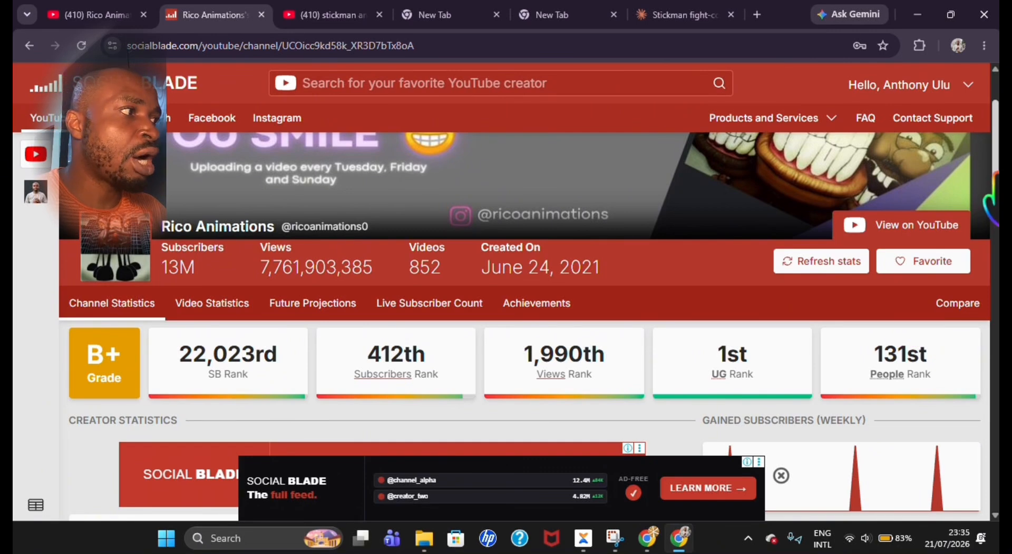
left_click_drag(995, 172, 997, 238)
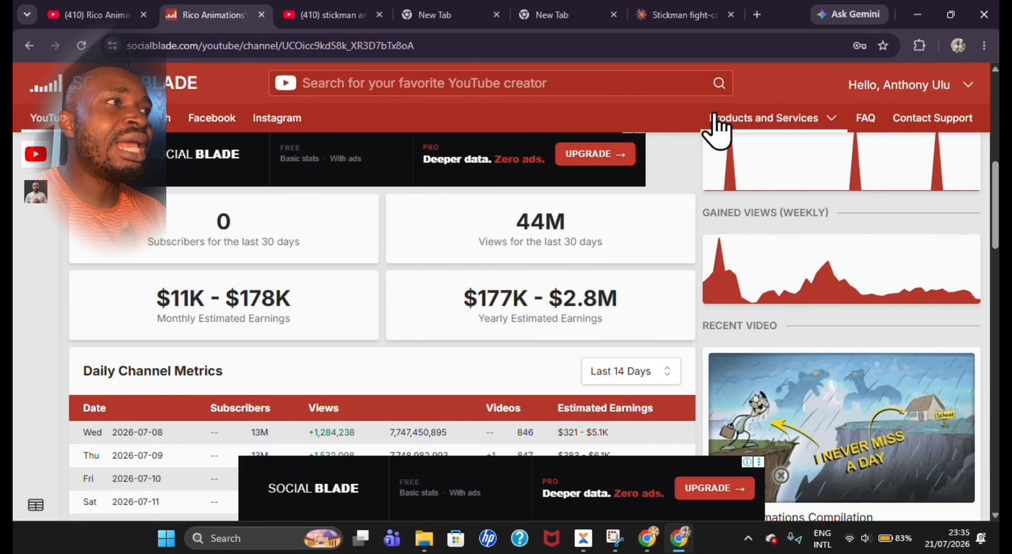
Step: Switch to the Claude chat "Stickman fight-comedy tutorial video" and copy the whole Scene 1 image prompt
left_click(697, 15)
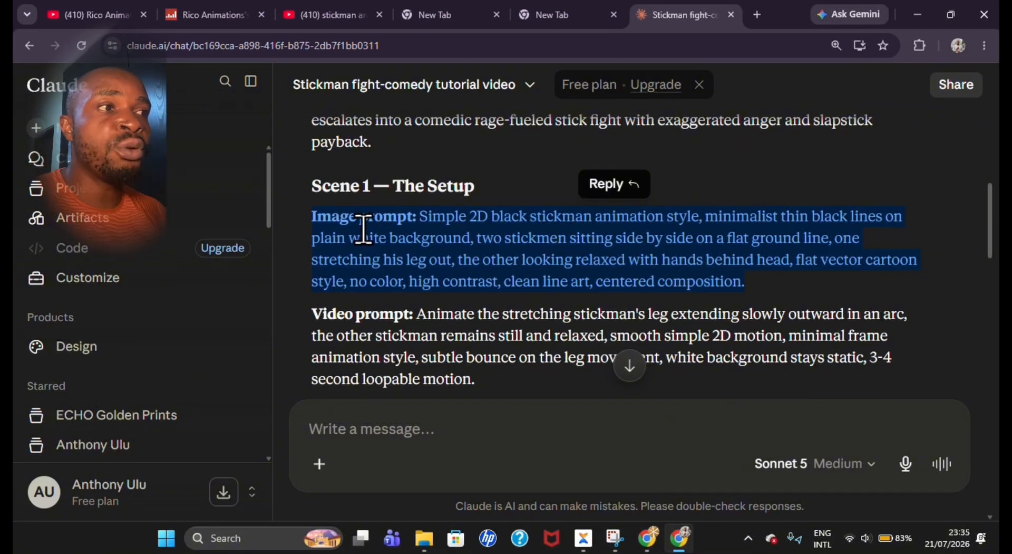
left_click(328, 222)
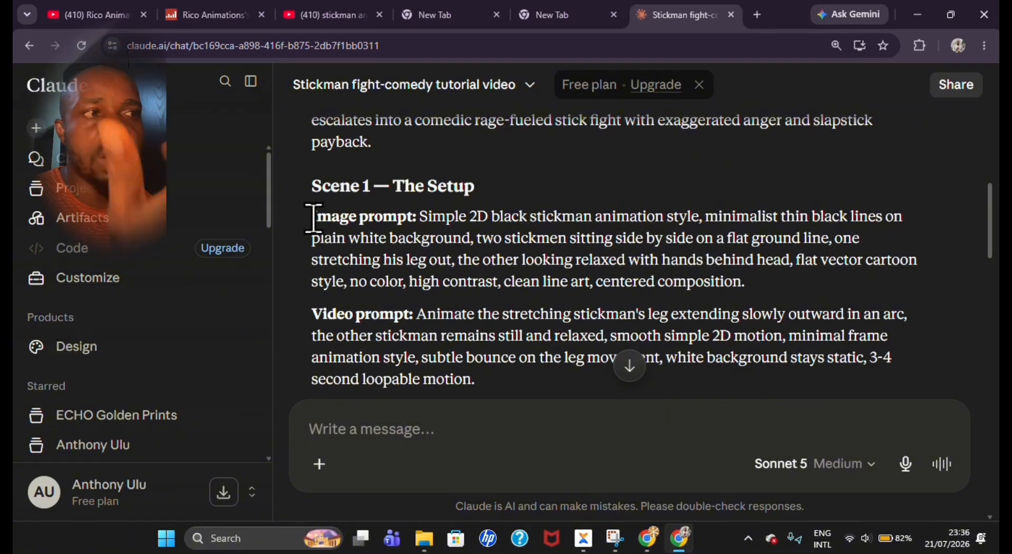
left_click_drag(313, 217, 758, 288)
key("ctrl+c")
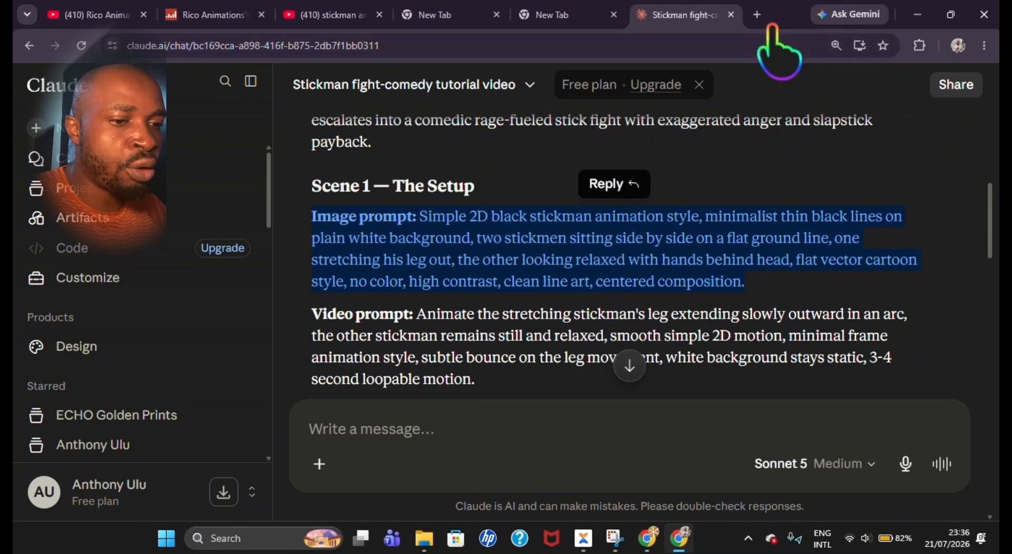
Step: Search Google for "flow ai" in a new browser tab
left_click(757, 15)
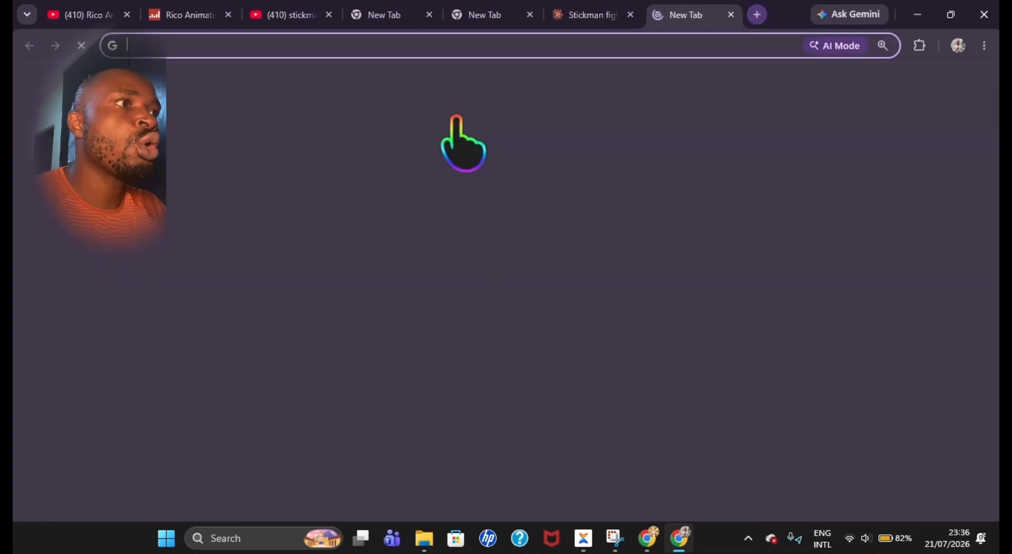
type("flo")
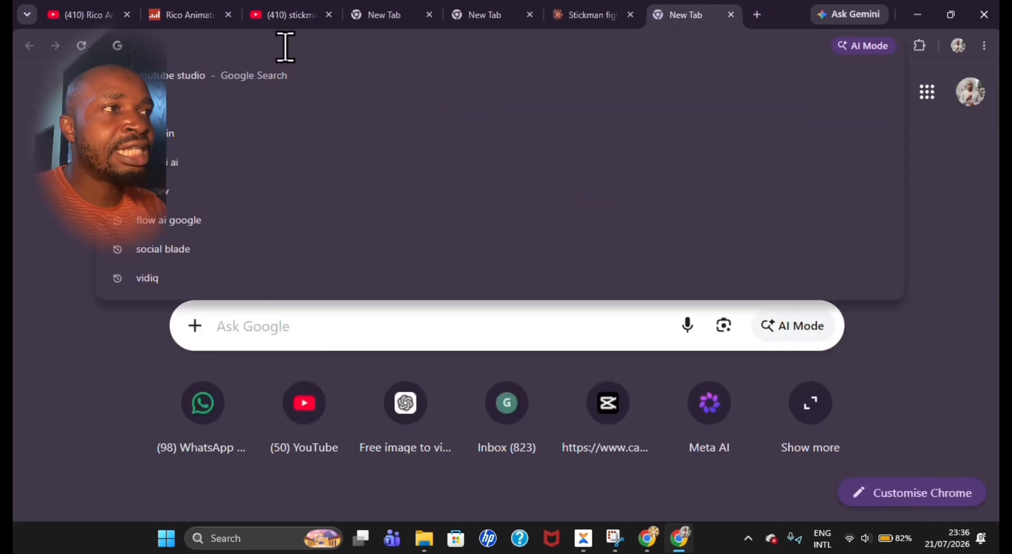
left_click(286, 96)
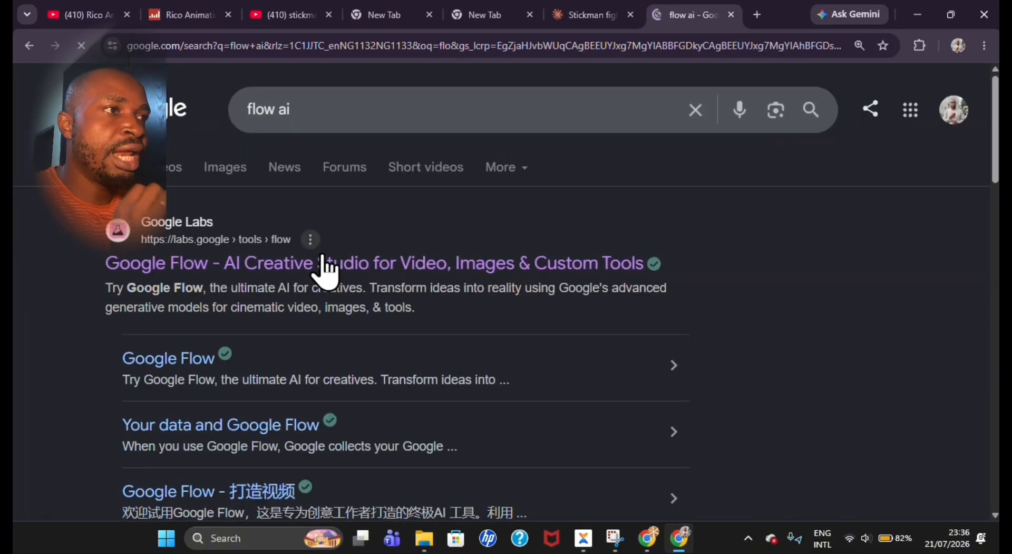
Step: Open Google Flow from the search results, create a new project and paste the Scene 1 image prompt into it
left_click(322, 262)
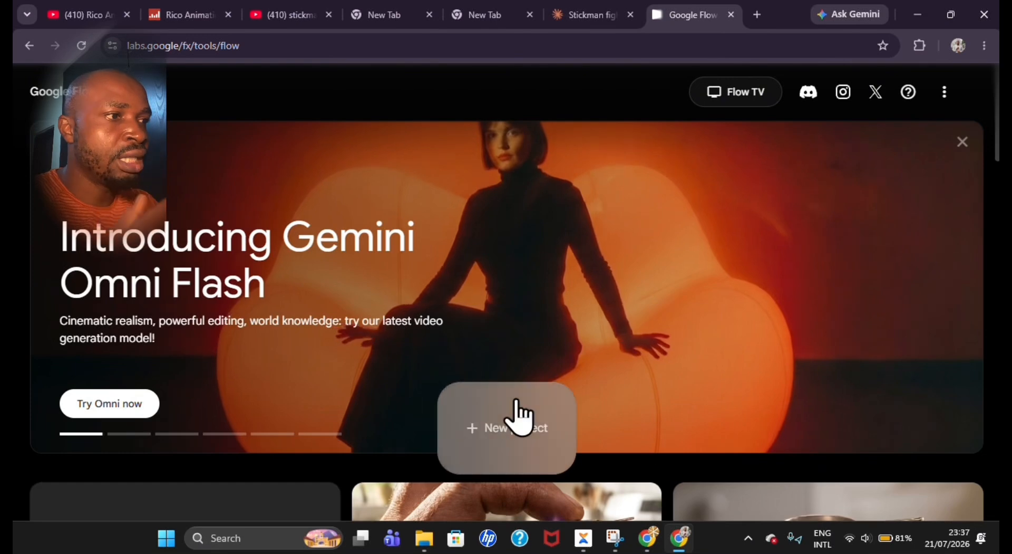
left_click(517, 409)
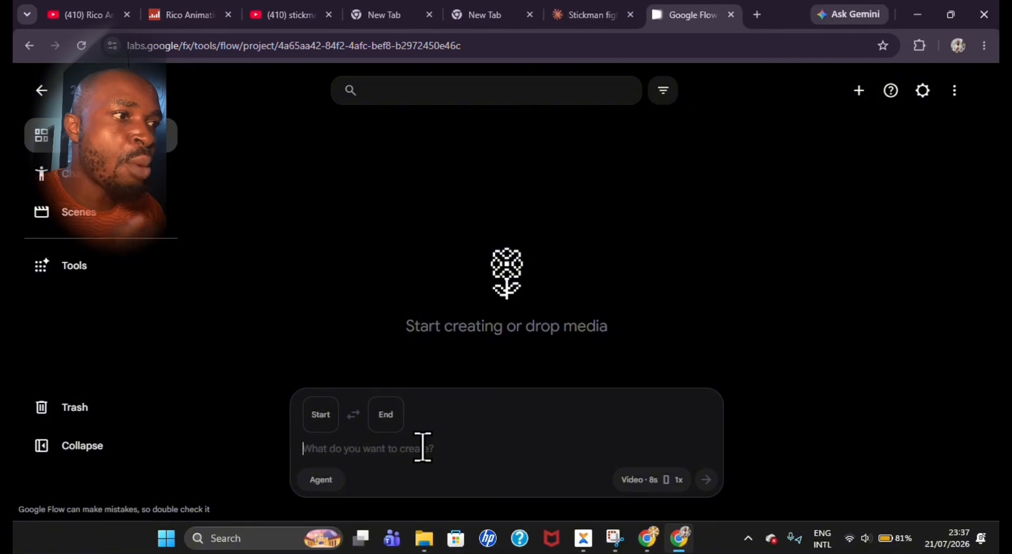
key("ctrl+v")
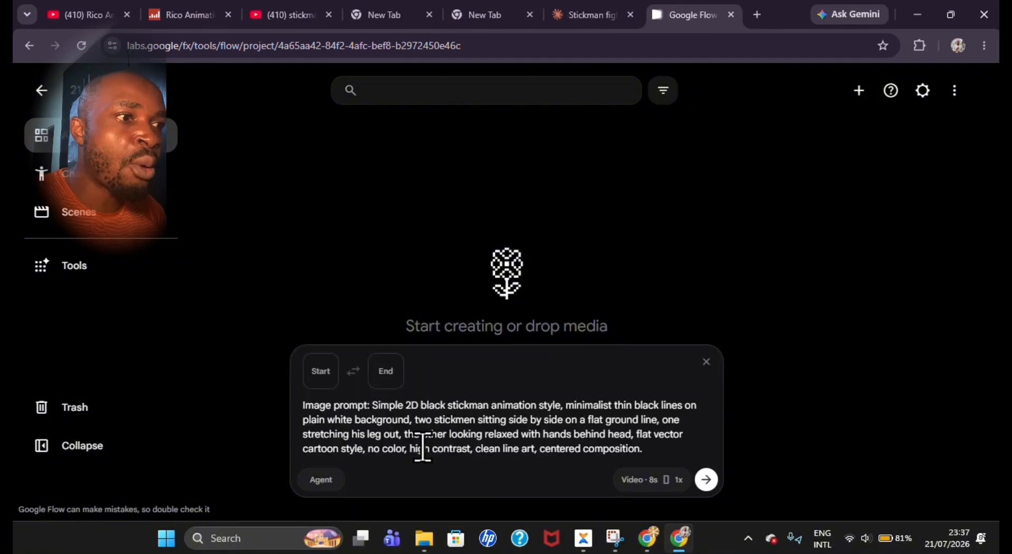
Step: Switch the output from video to a single 9:16 image with Nano Banana Pro and generate it
left_click(646, 480)
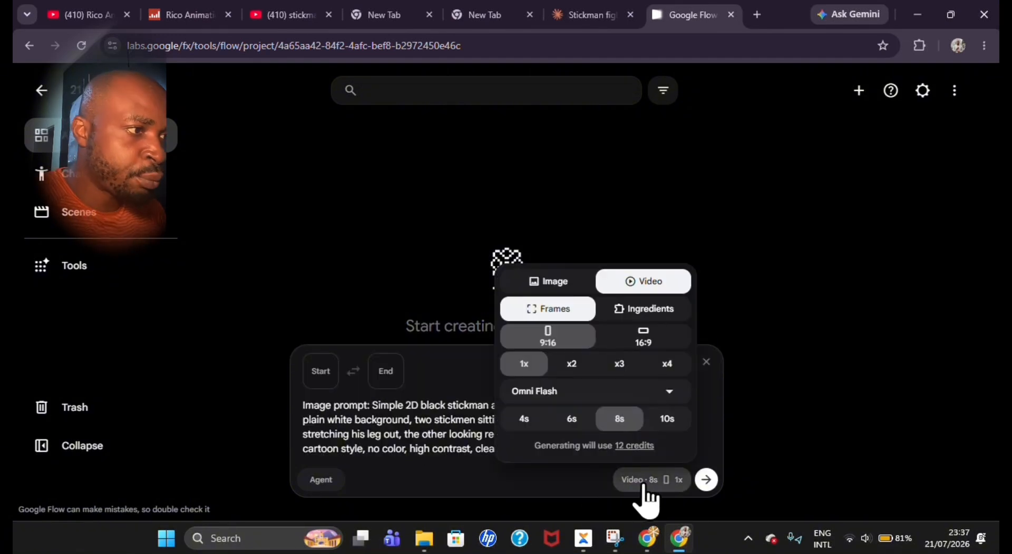
left_click(557, 282)
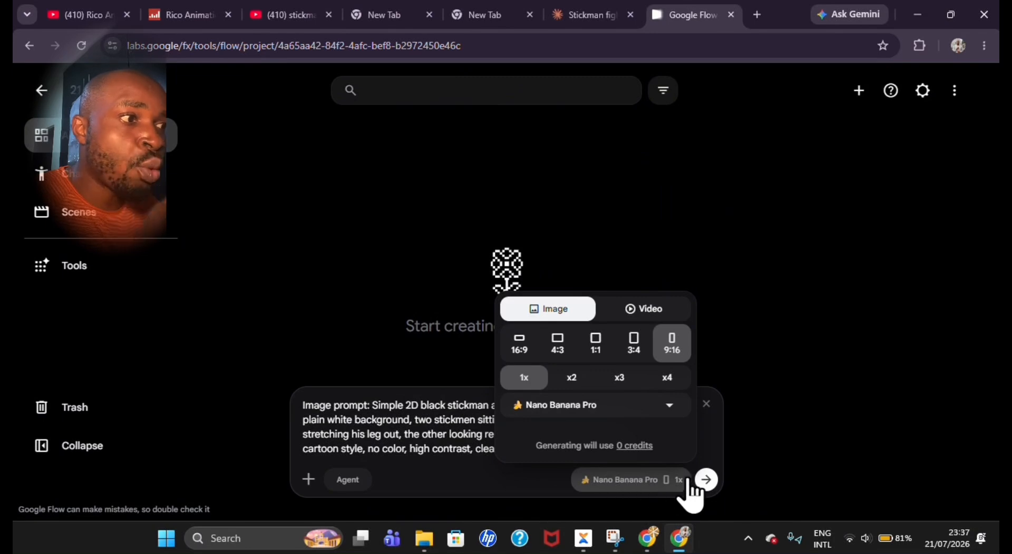
left_click(707, 479)
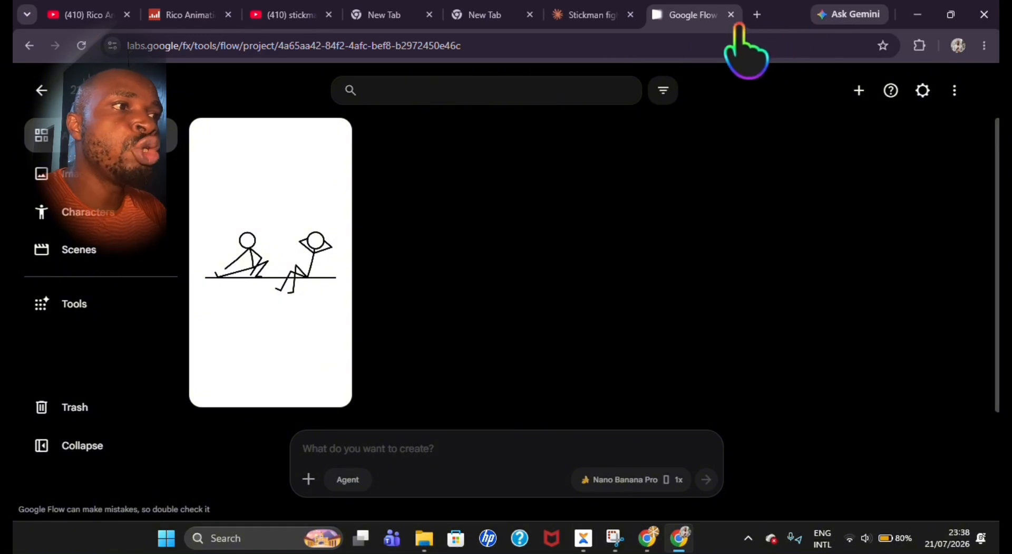
Step: Copy the whole Scene 1 video prompt from the Claude chat and return to the Flow project
left_click(613, 23)
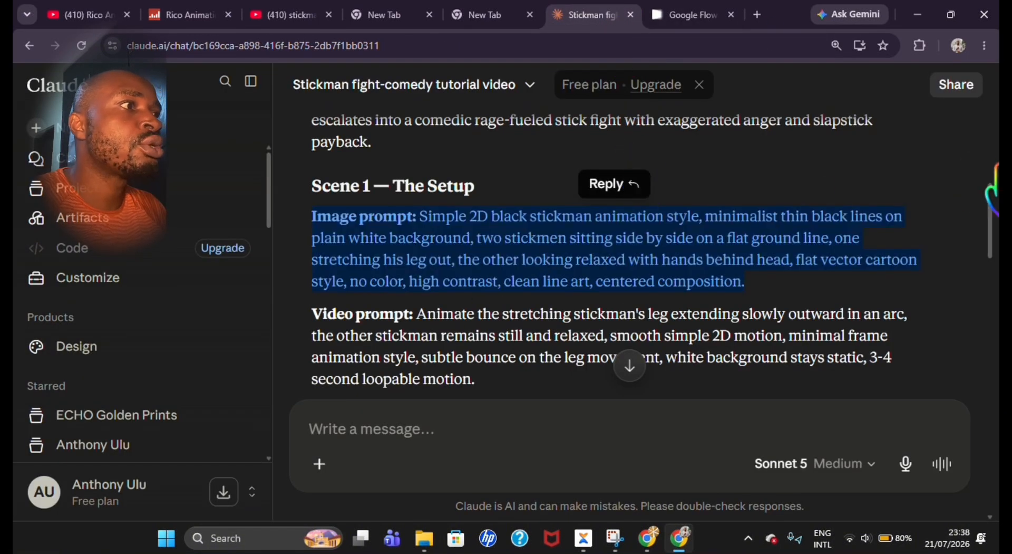
scroll(991, 211, "down", 2)
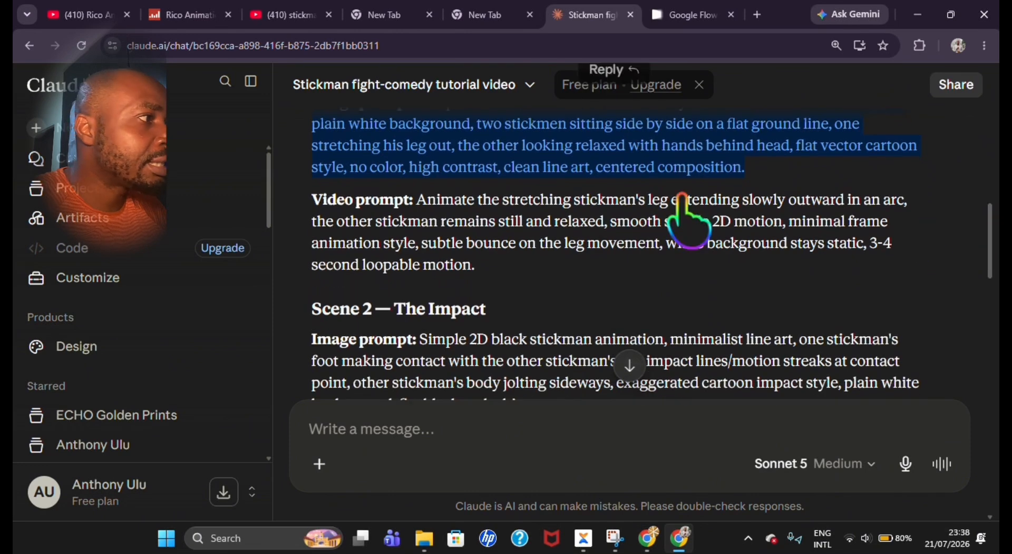
left_click_drag(312, 199, 494, 259)
key("ctrl+c")
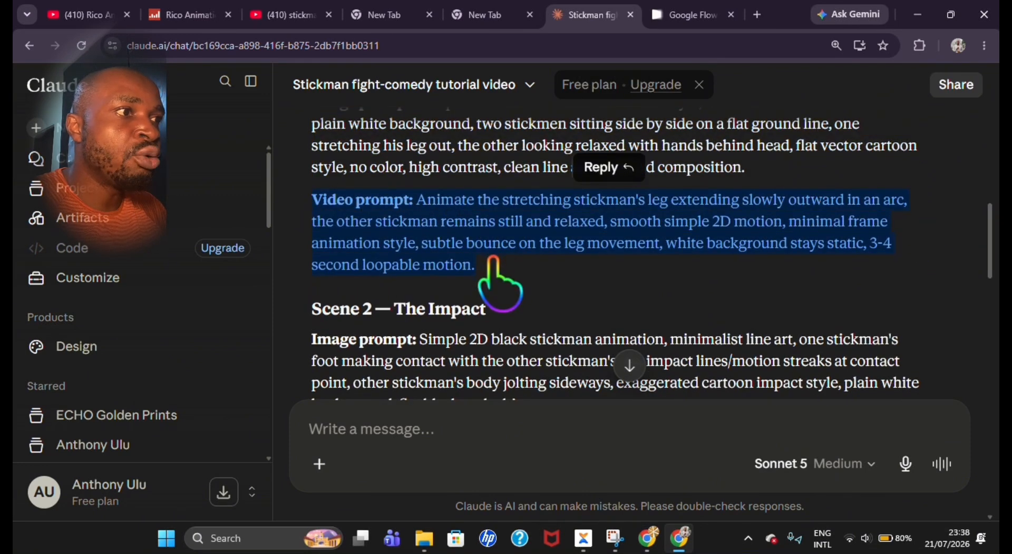
left_click(697, 14)
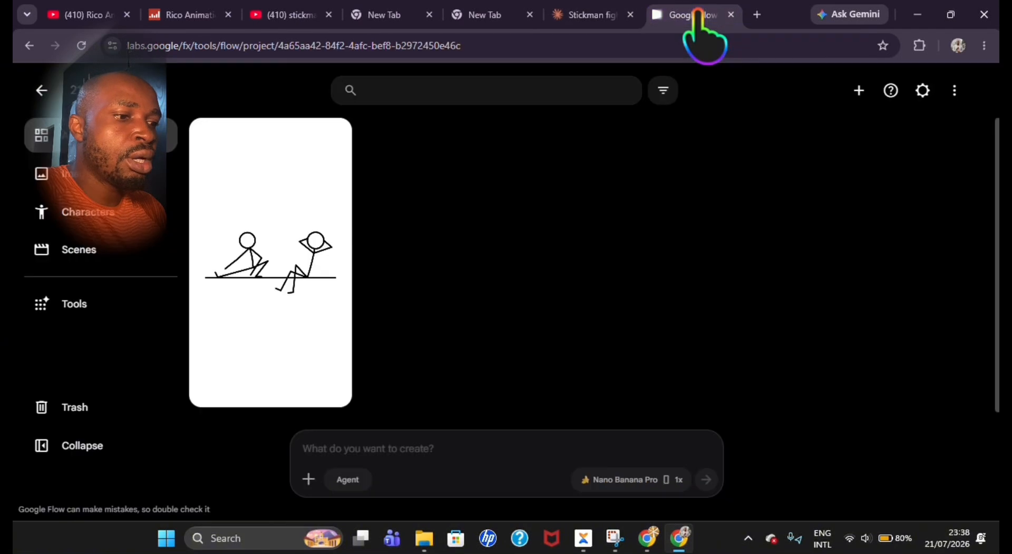
Step: Open two extra blank browser tabs and move them in front of the Claude chat tab
left_click(757, 15)
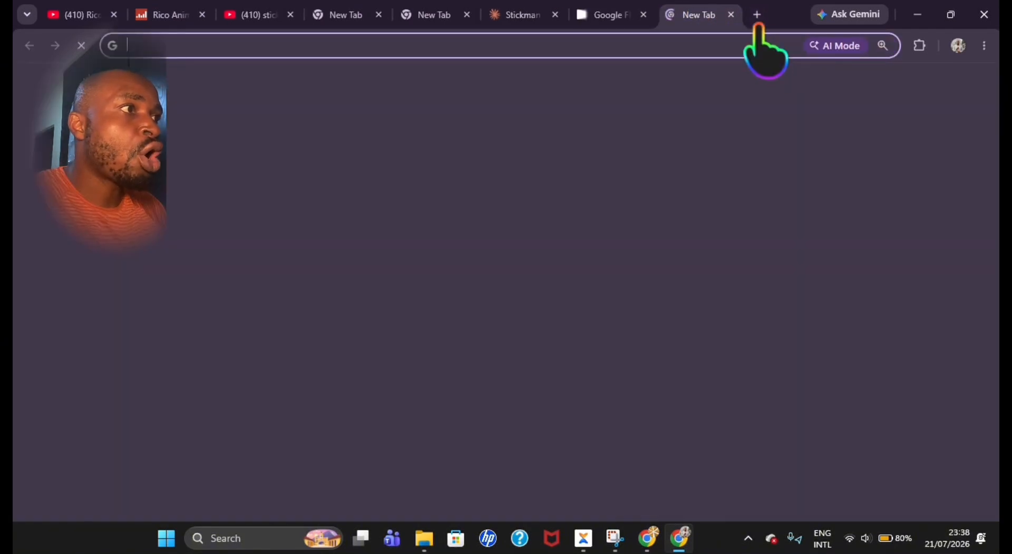
left_click_drag(549, 20, 489, 24)
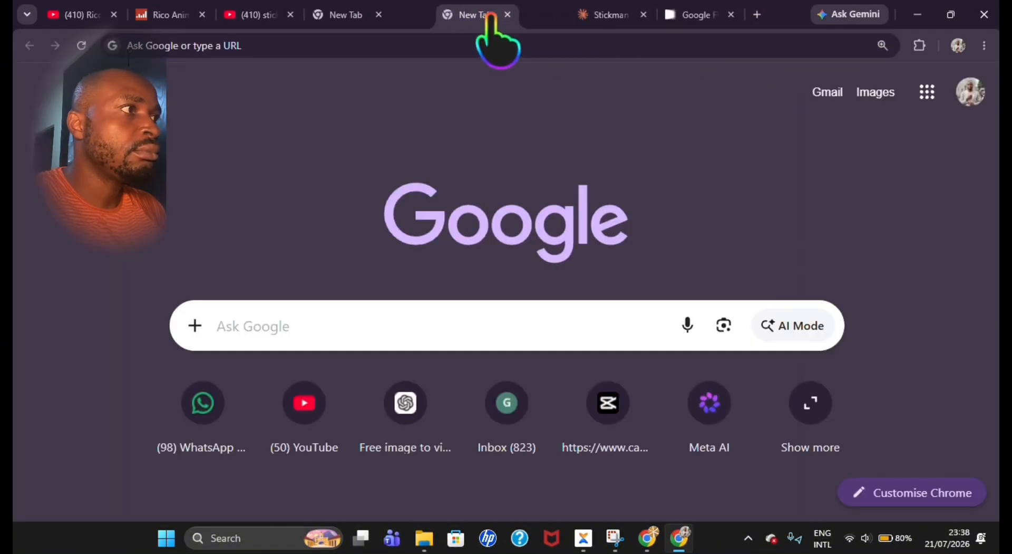
left_click(756, 17)
left_click_drag(708, 18, 503, 29)
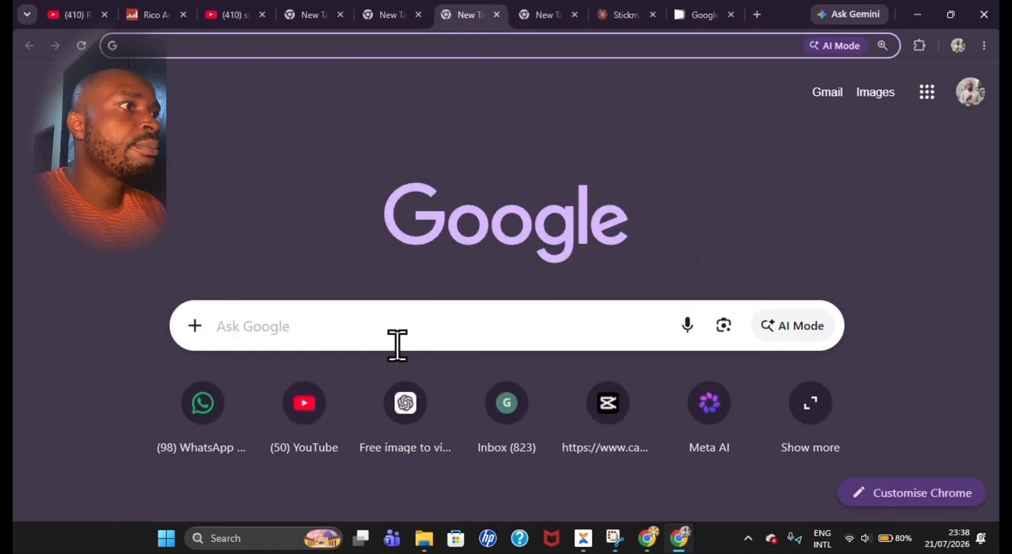
Step: In the Flow project, animate the generated stickman image with the Scene 1 video prompt as one 8-second 9:16 video
left_click(696, 17)
mouse_move(323, 280)
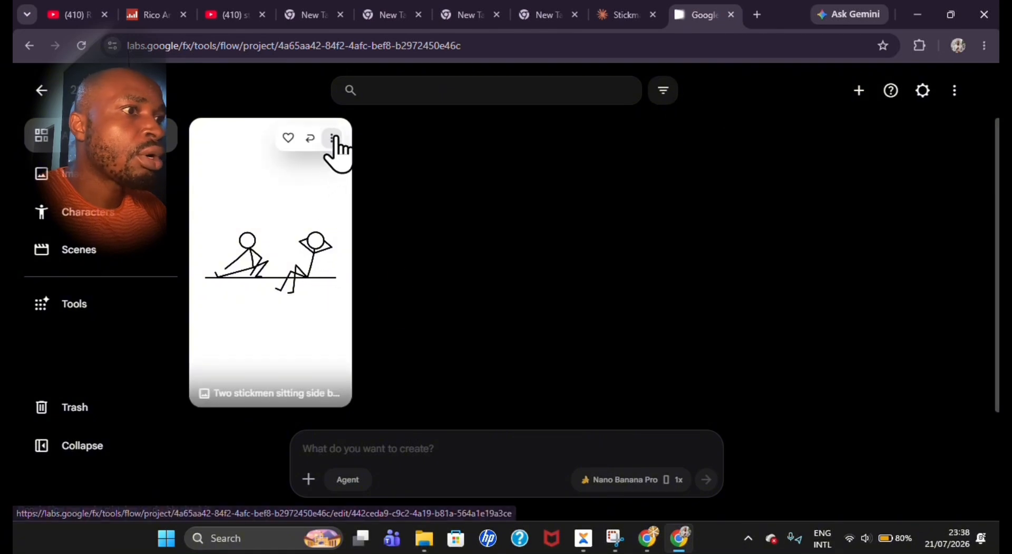
left_click(333, 140)
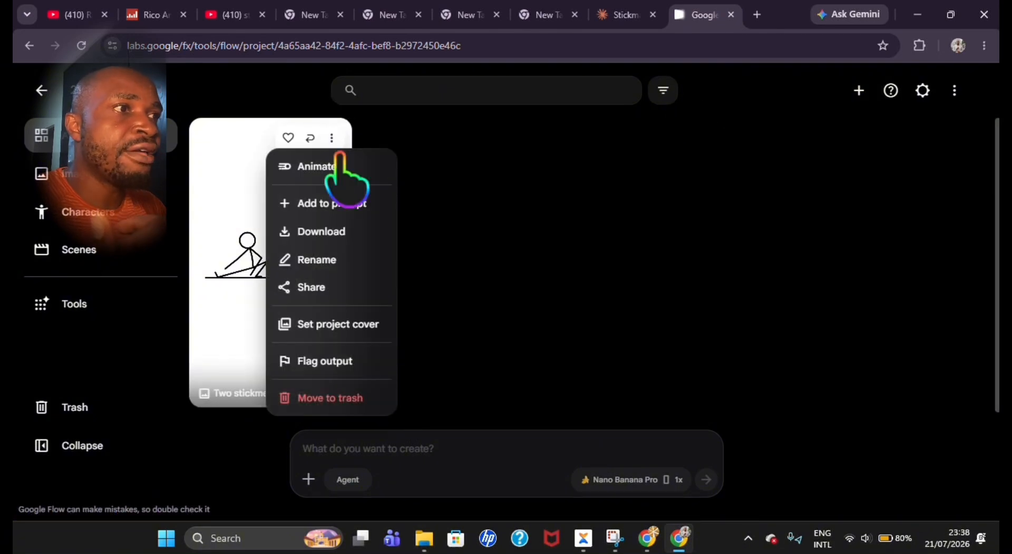
left_click(342, 168)
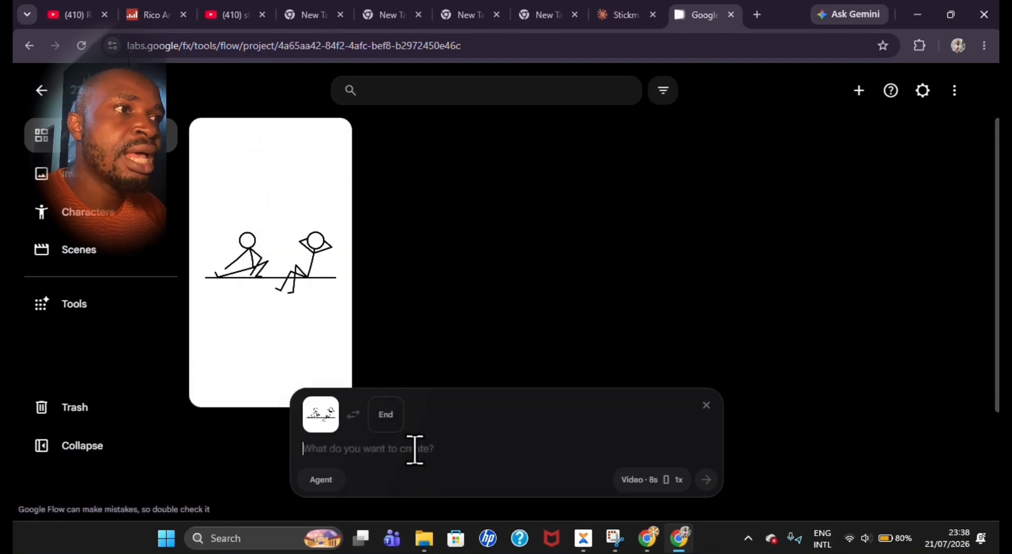
key("ctrl+v")
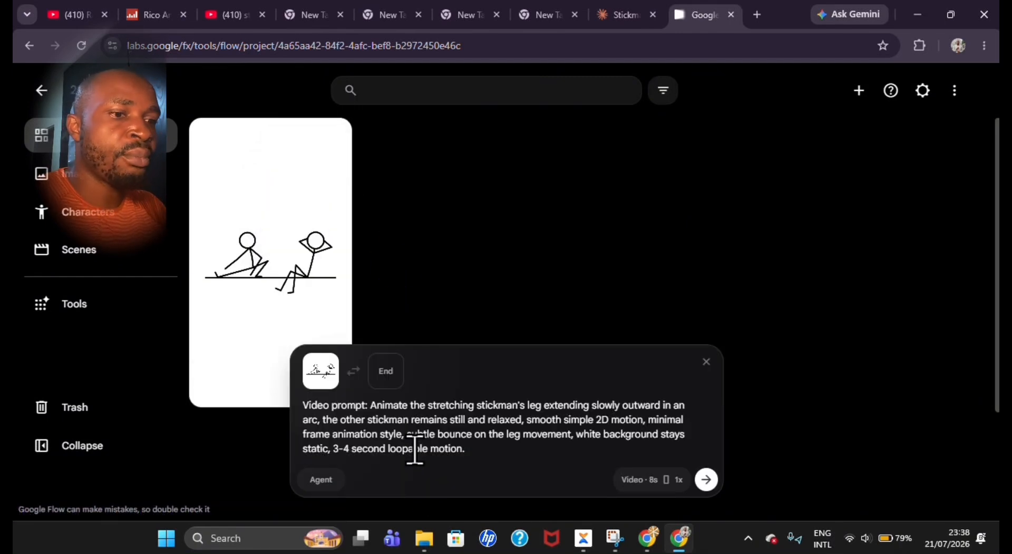
left_click(650, 483)
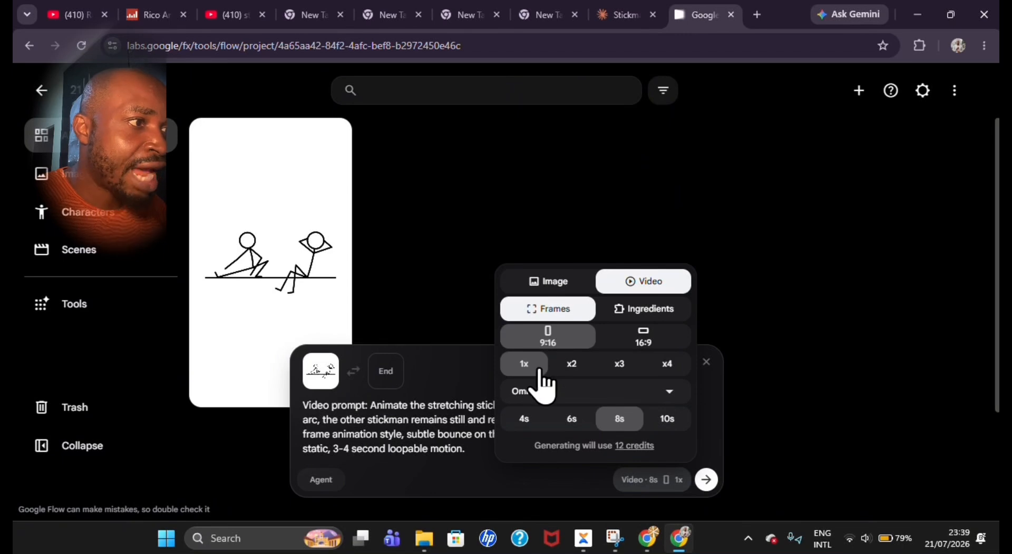
left_click(707, 480)
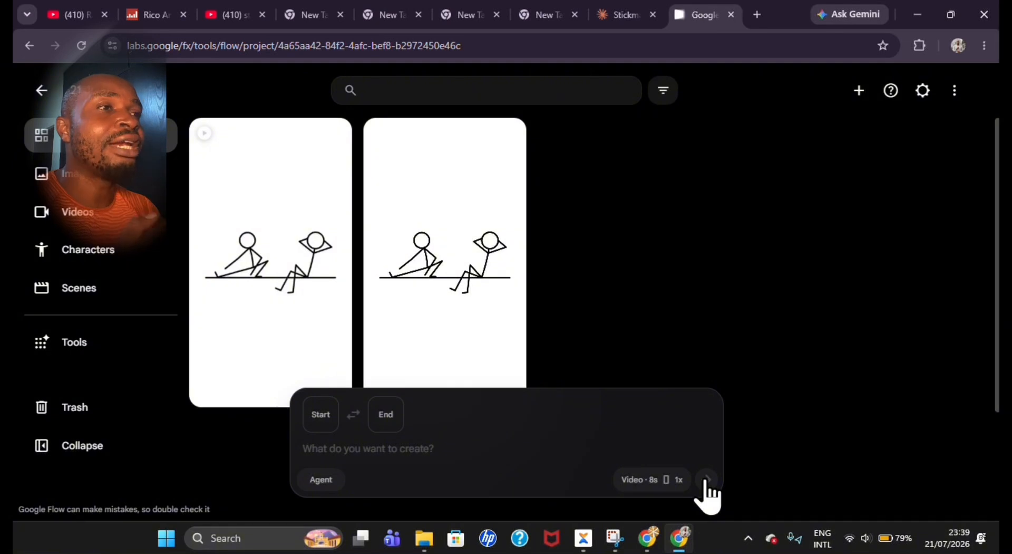
Step: Open the generated leg-extending video, save its last frame as an image, and download the clip before returning to the project
left_click(287, 301)
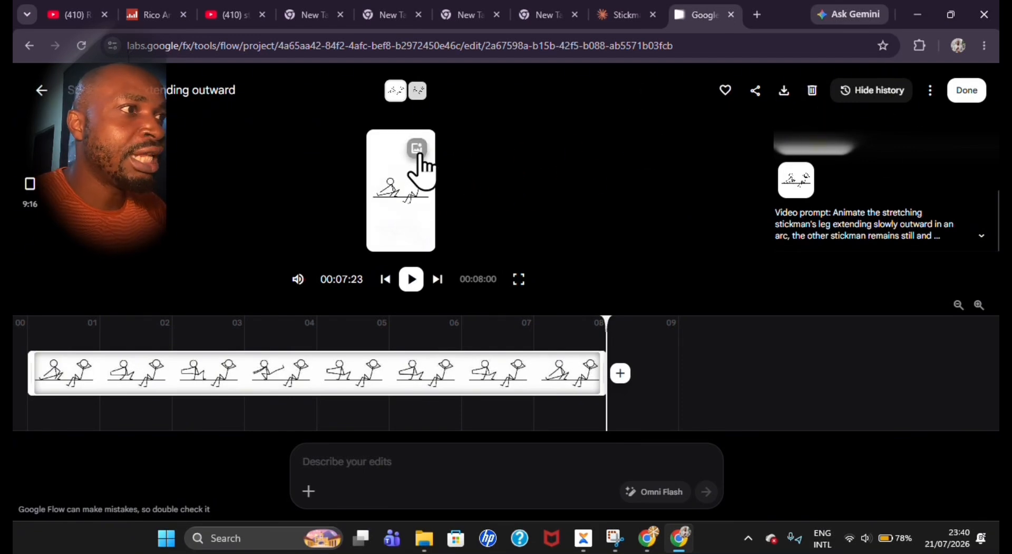
left_click(418, 150)
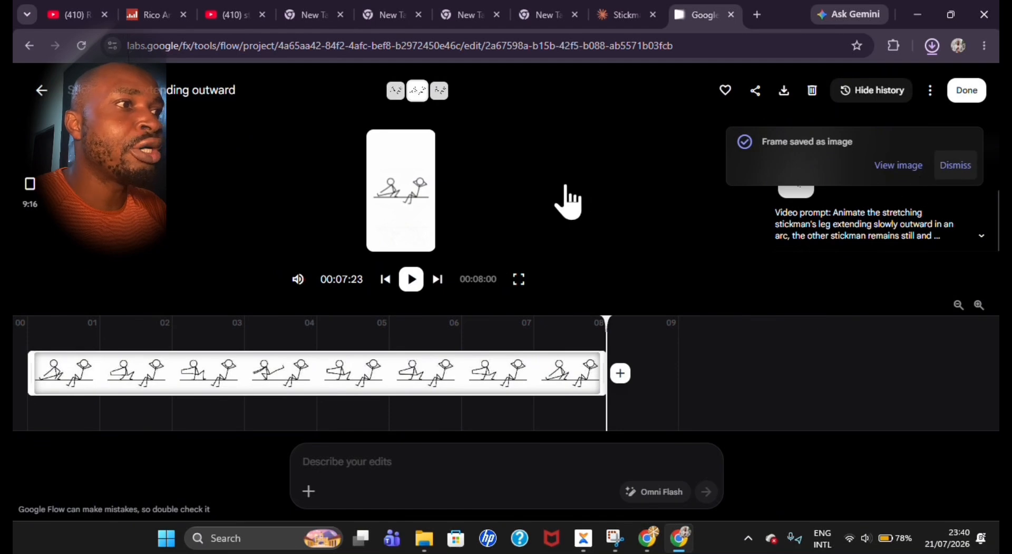
left_click(968, 95)
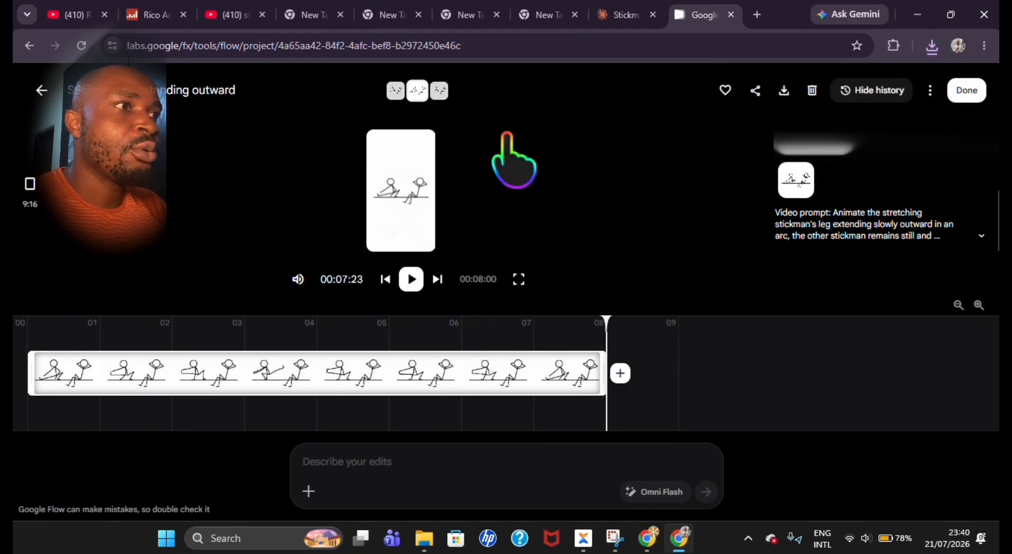
Step: Switch to the Claude chat and copy the whole video prompt of Scene 2 — The Impact
left_click(624, 16)
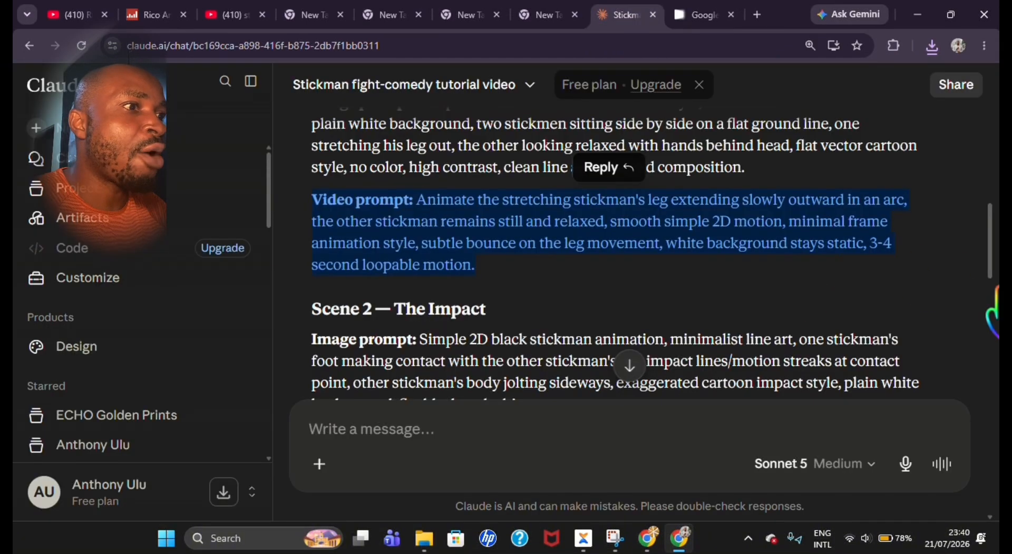
scroll(654, 248, "down", 4)
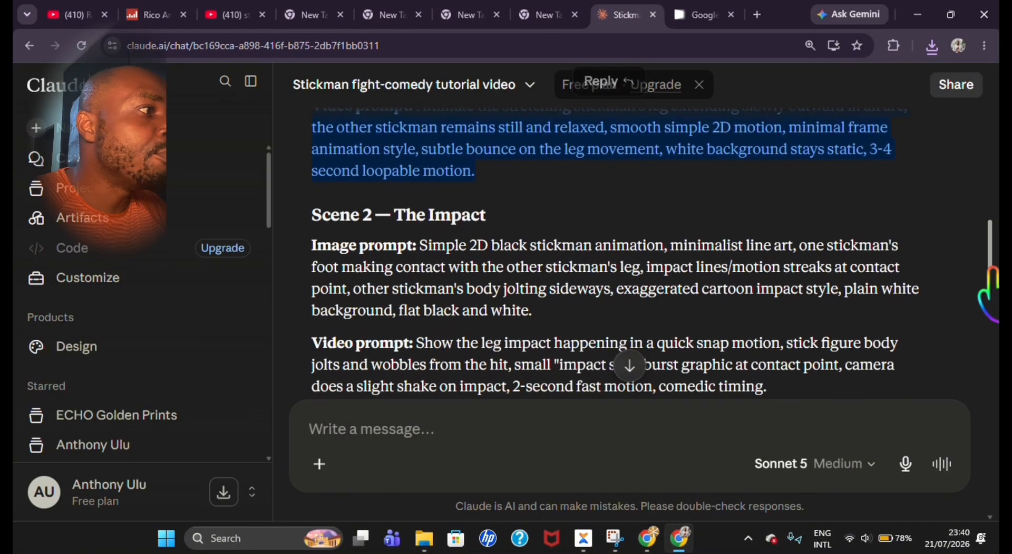
scroll(654, 248, "down", 2)
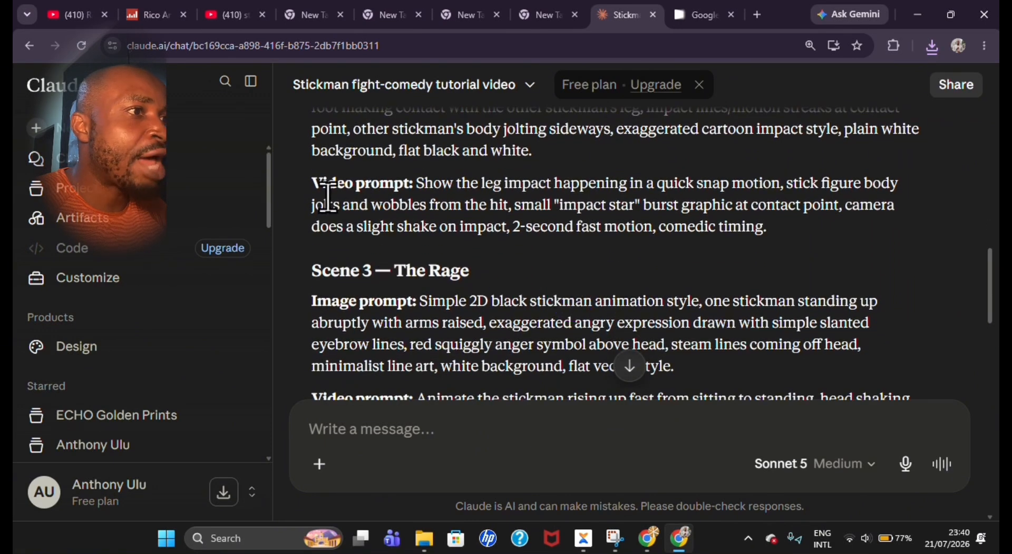
left_click_drag(312, 182, 789, 222)
key("ctrl+c")
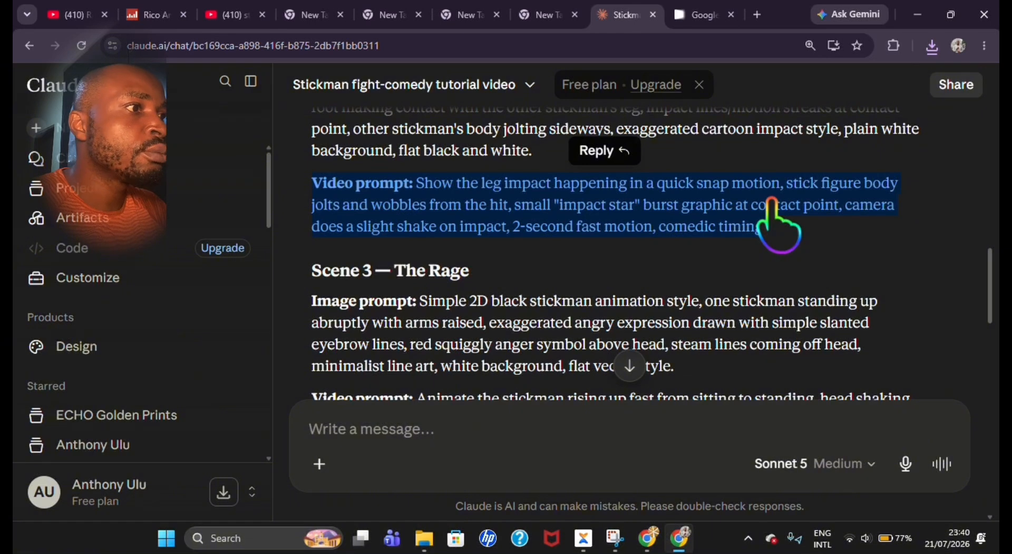
Step: Back in Flow, animate the saved last frame with the Scene 2 video prompt and generate one 8-second video
left_click(701, 16)
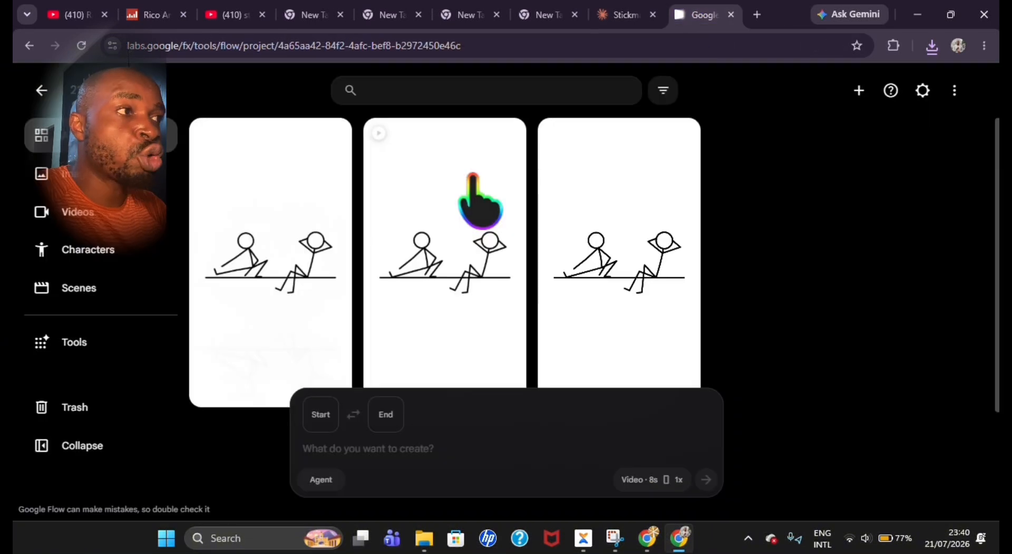
mouse_move(330, 169)
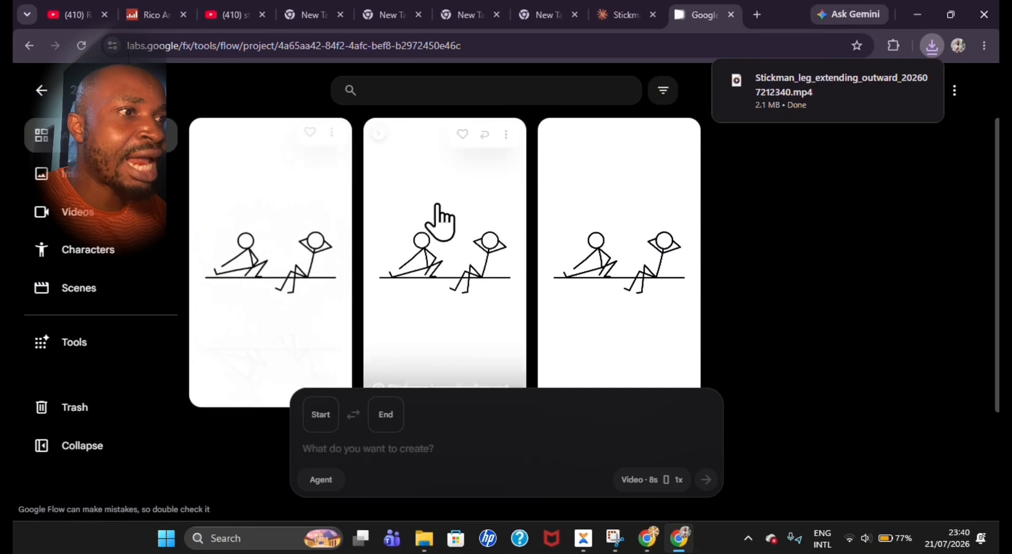
left_click(331, 140)
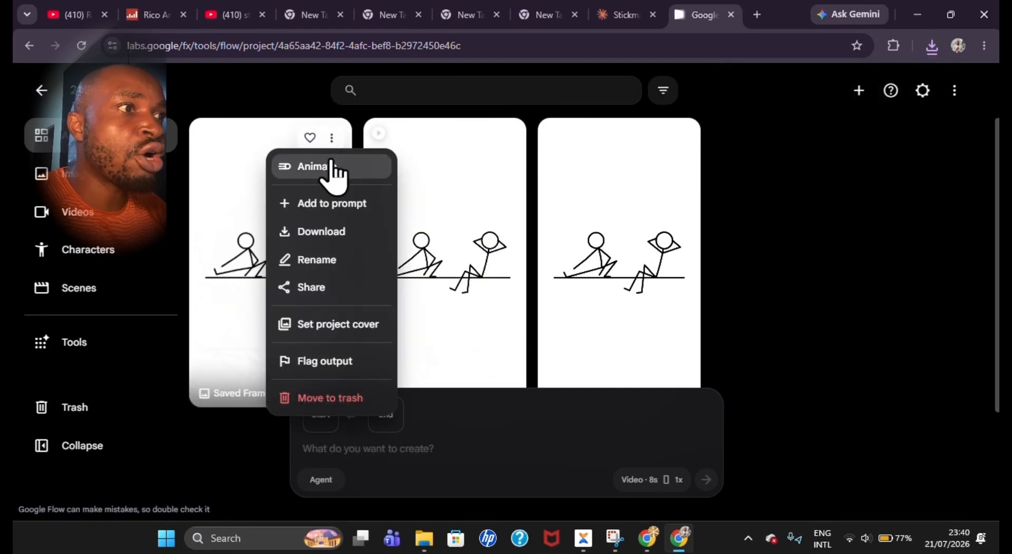
left_click(332, 168)
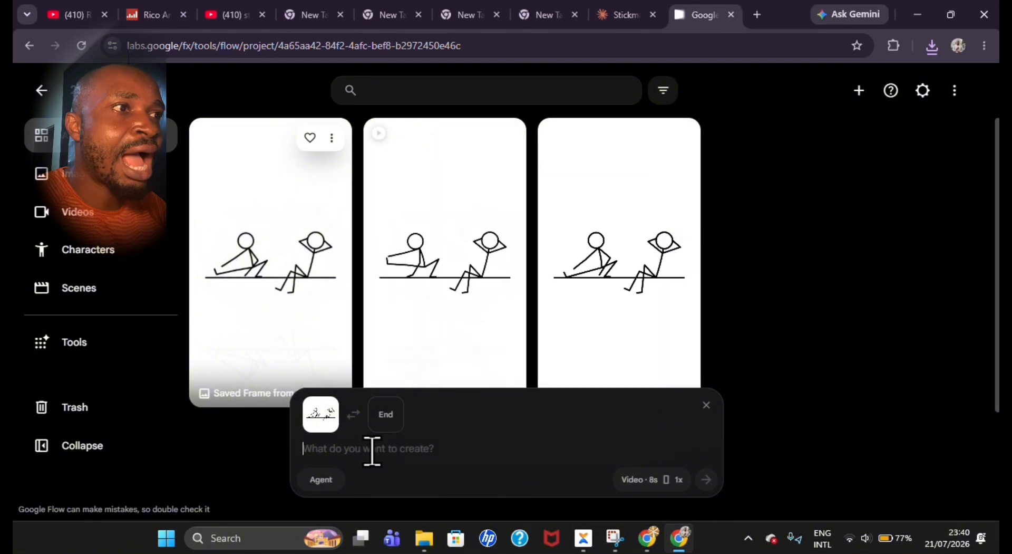
key("ctrl+v")
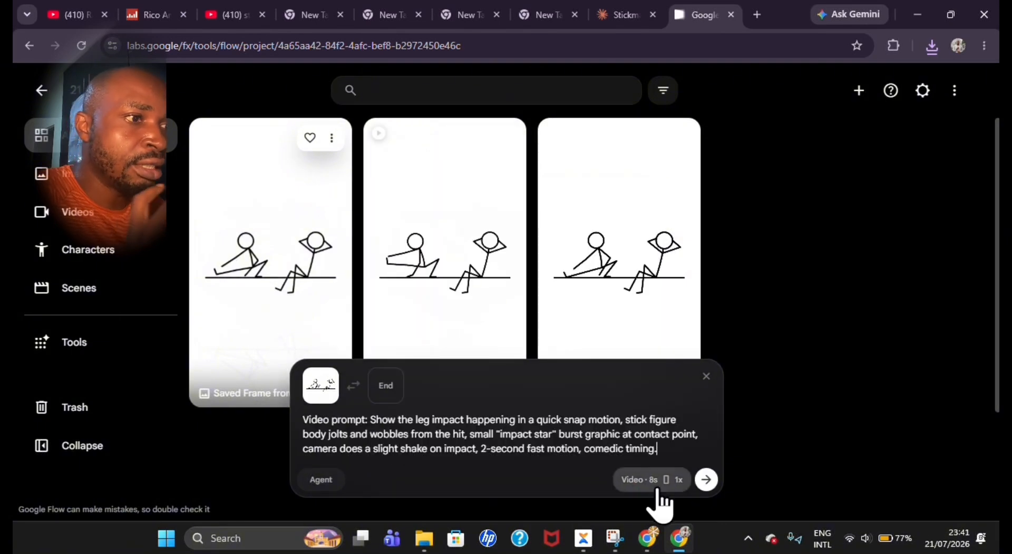
left_click(707, 479)
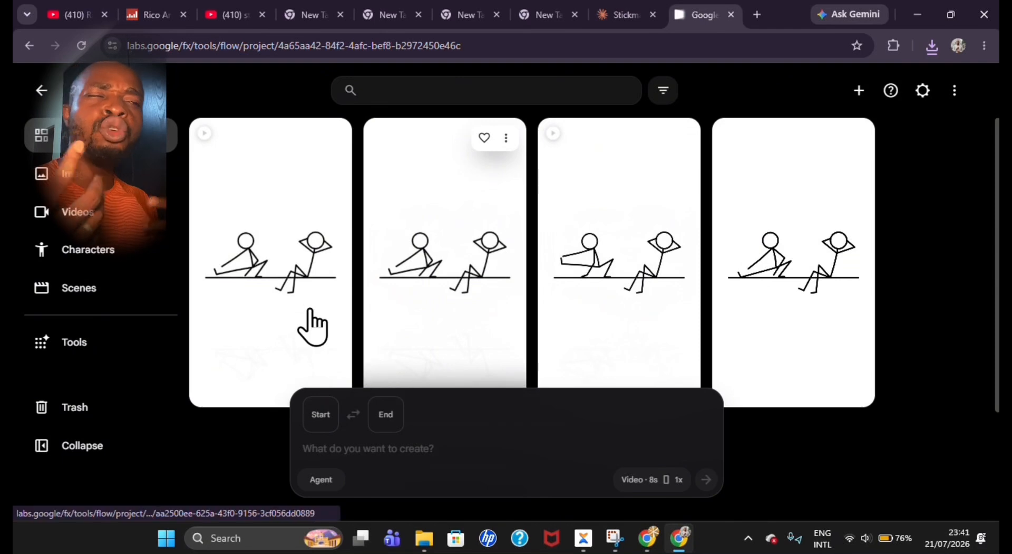
Step: Open the generated leg impact video, save its last frame as an image and download the clip
left_click(276, 271)
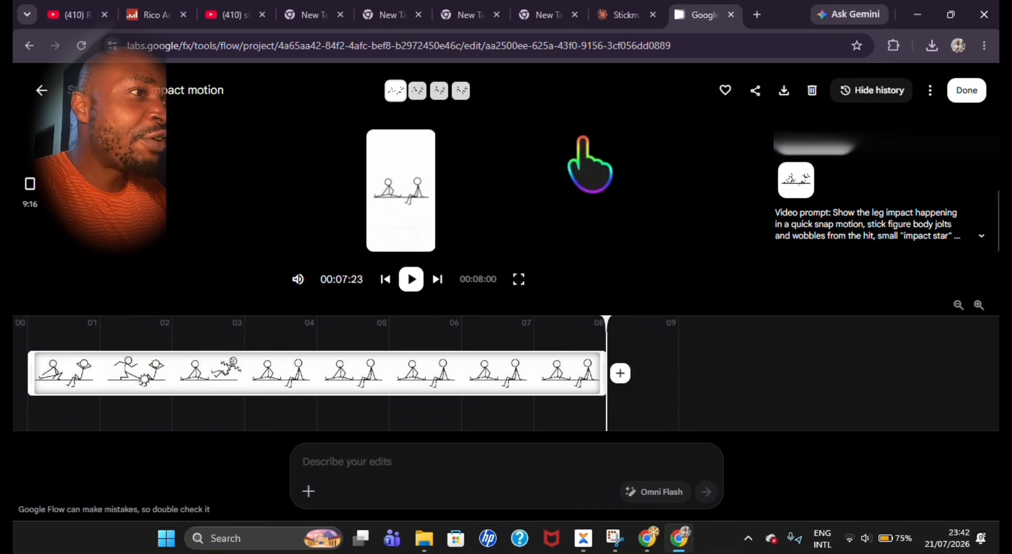
mouse_move(451, 182)
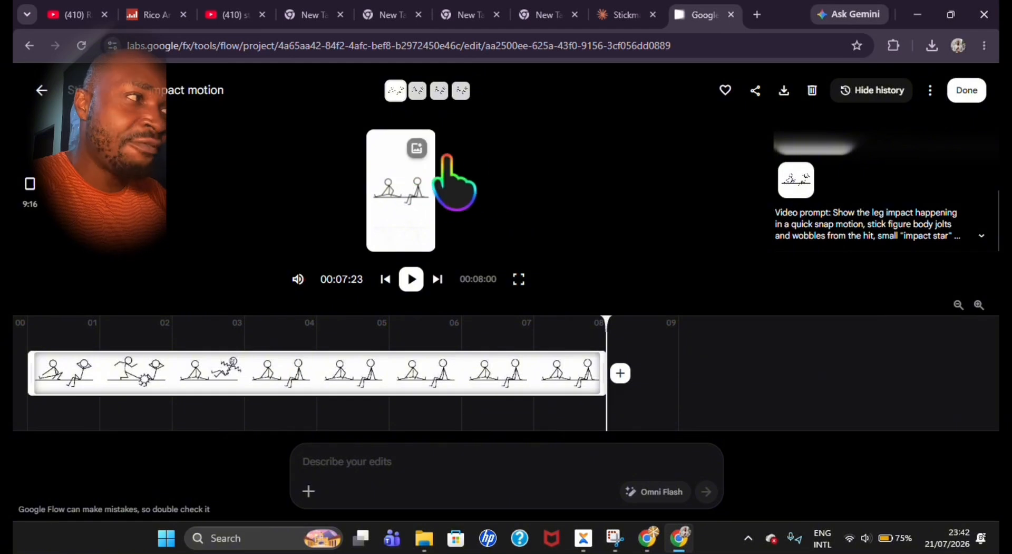
left_click(416, 152)
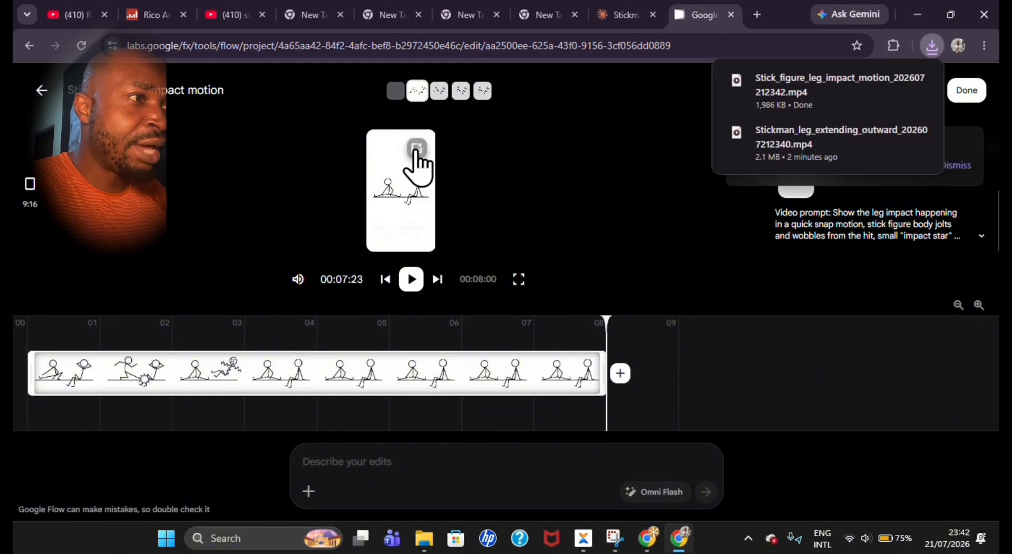
Step: Return to the project, switch to the Claude chat and copy the whole video prompt of Scene 3 — The Rage
left_click(975, 92)
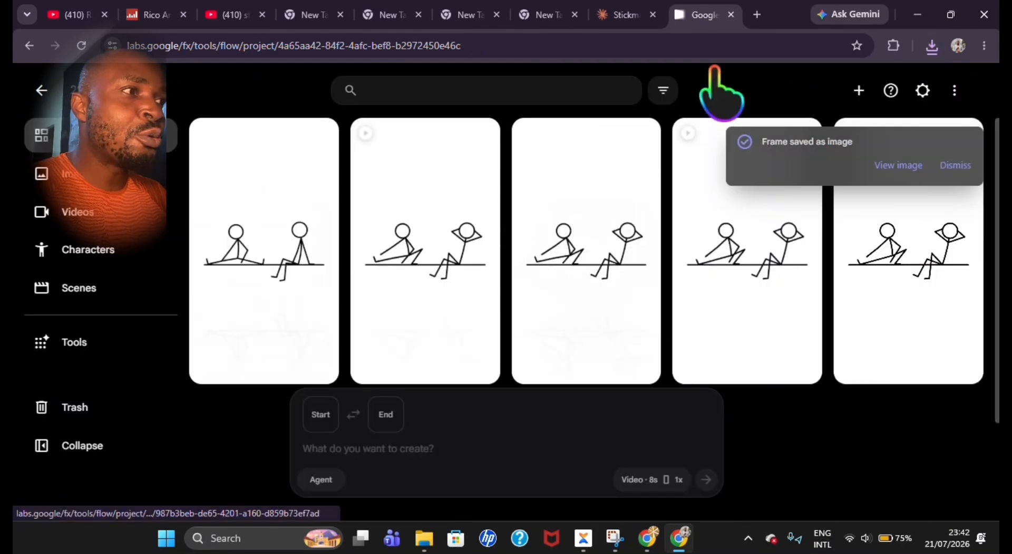
left_click(625, 17)
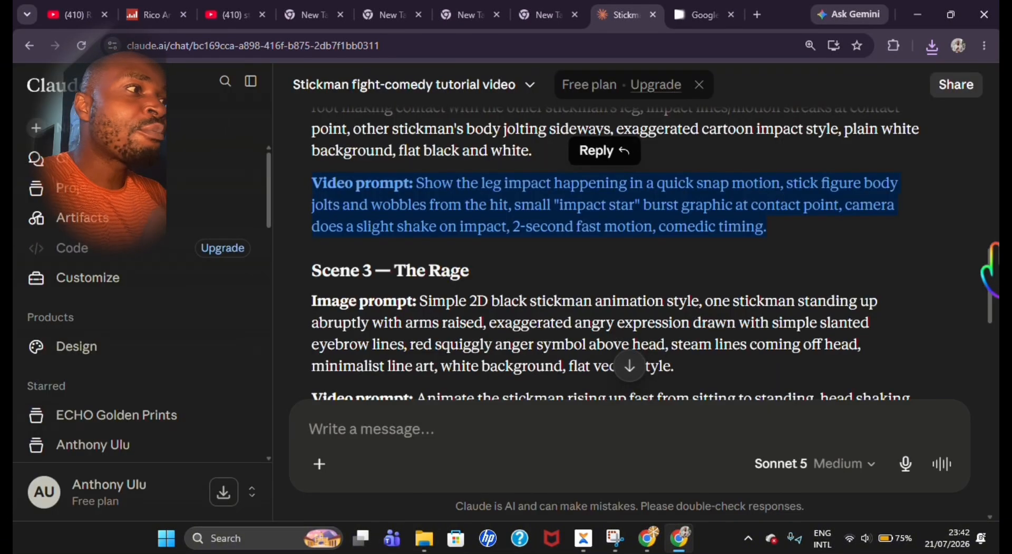
scroll(617, 253, "down", 4)
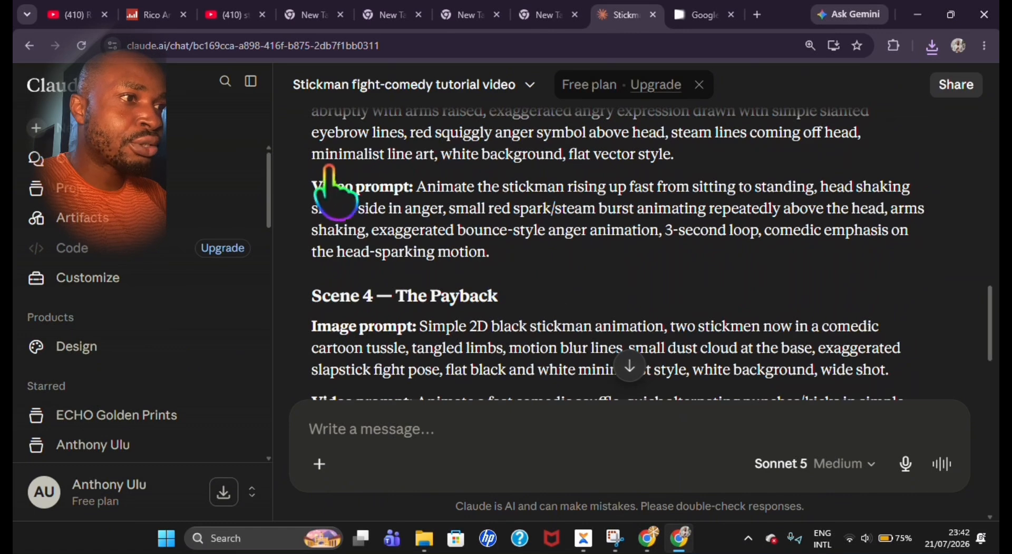
left_click_drag(318, 187, 510, 241)
left_click(510, 242)
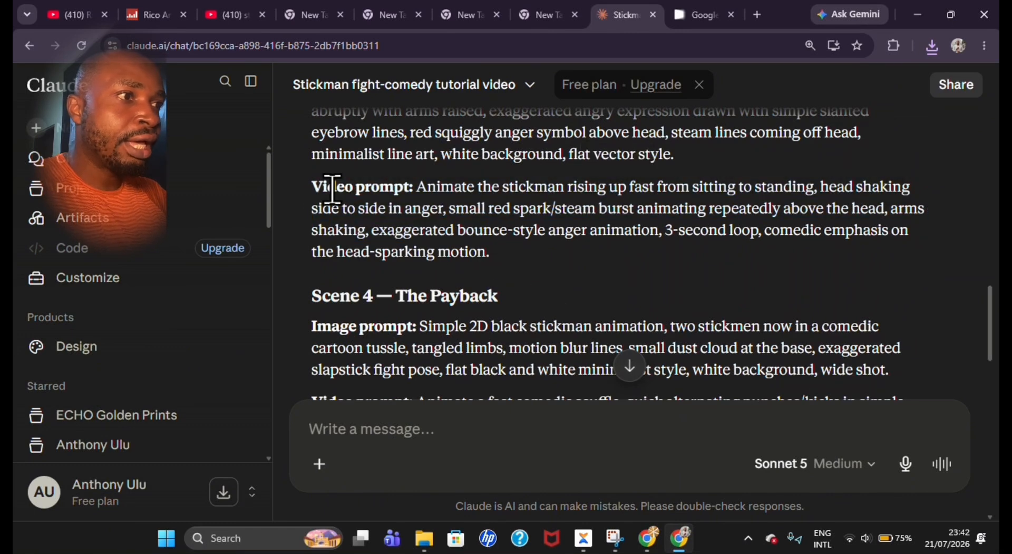
left_click_drag(324, 187, 506, 252)
key("ctrl+c")
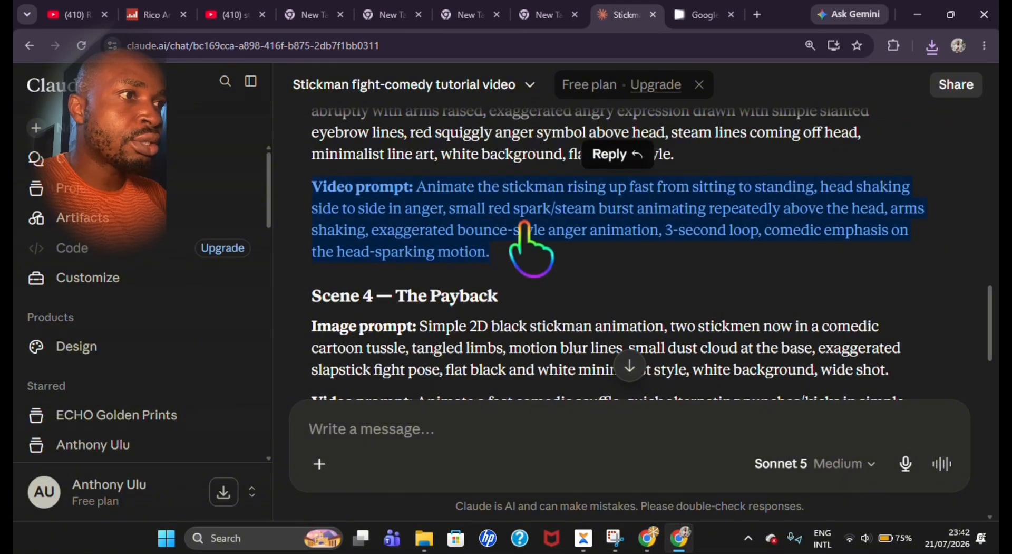
Step: Back in Flow, animate the saved leg impact frame with the Scene 3 video prompt and generate one 8-second video
left_click(685, 17)
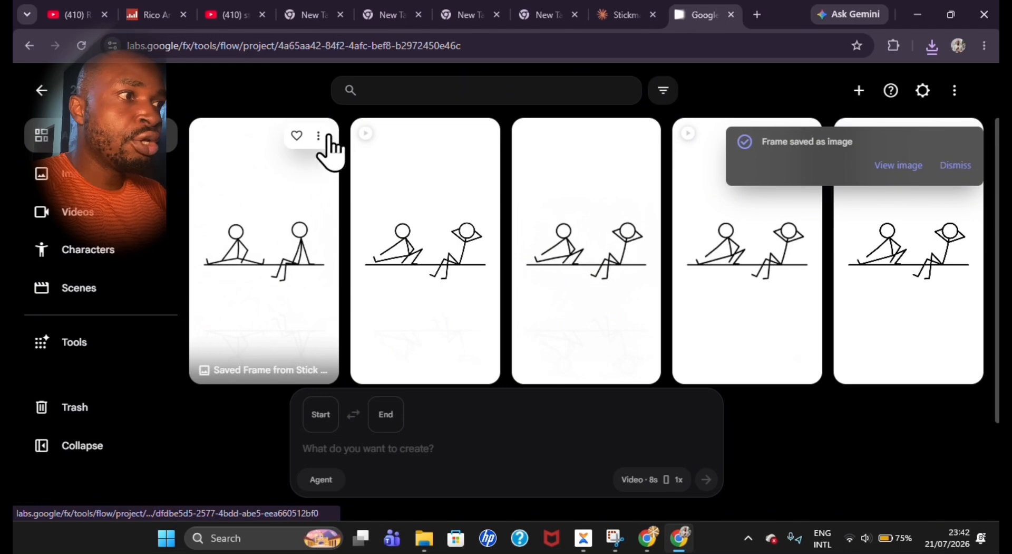
left_click(320, 138)
left_click(320, 140)
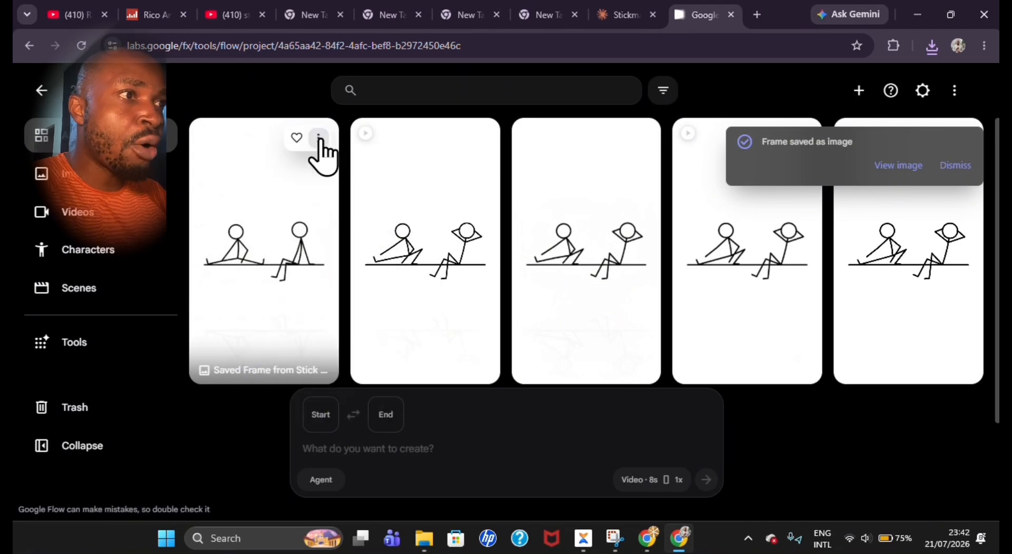
left_click(320, 140)
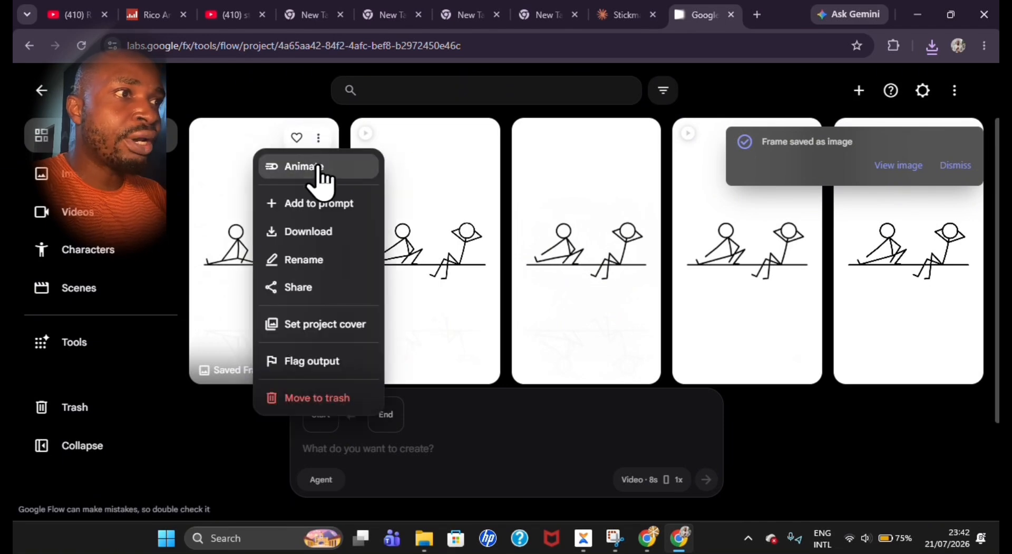
left_click(318, 166)
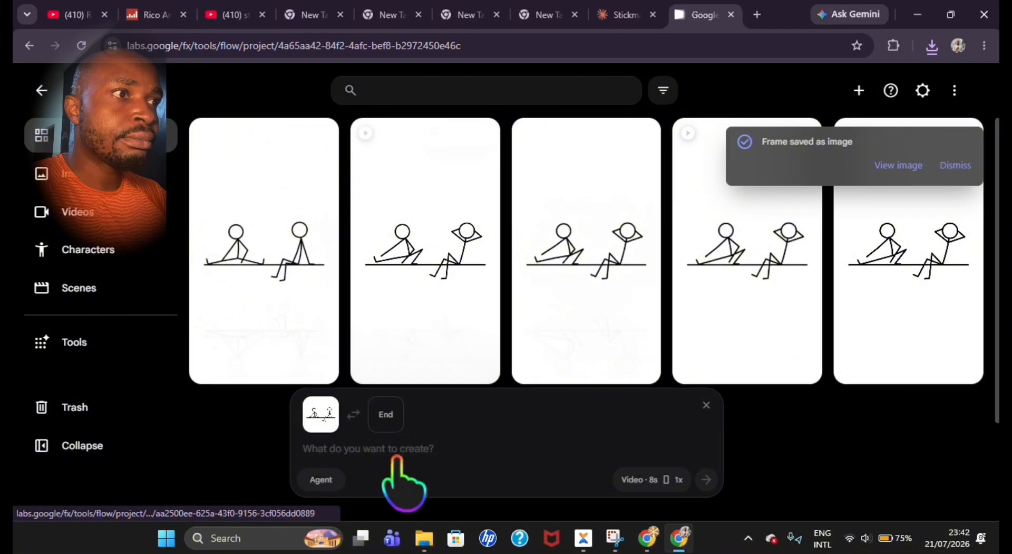
key("ctrl+v")
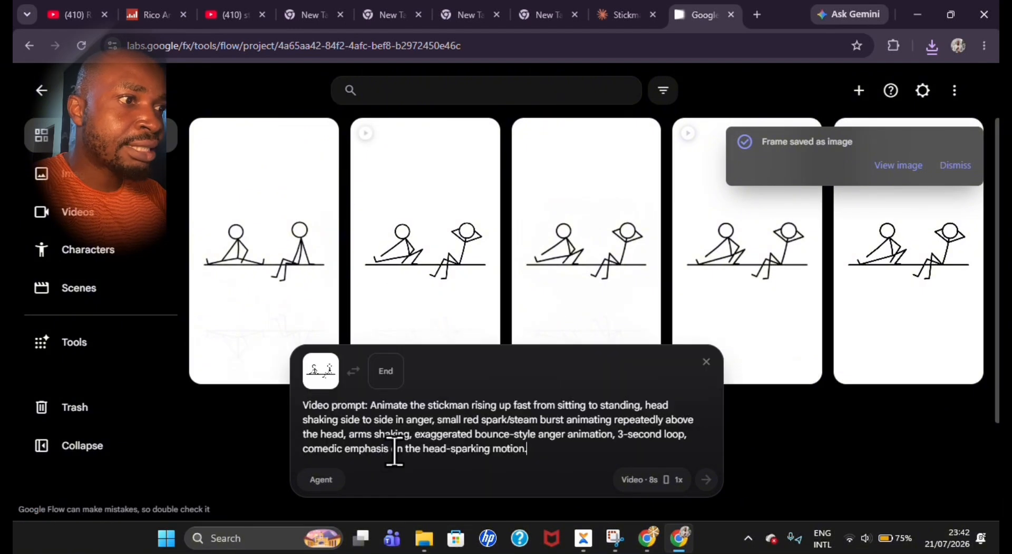
left_click(707, 481)
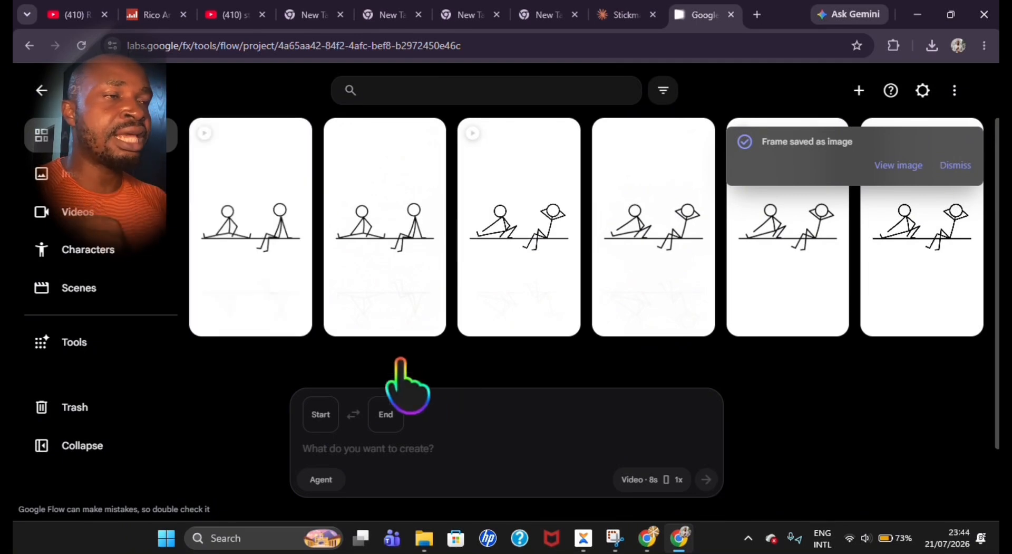
Step: Open the generated angry head spark video, save its last frame as an image, and download the clip before returning to the project
left_click(234, 219)
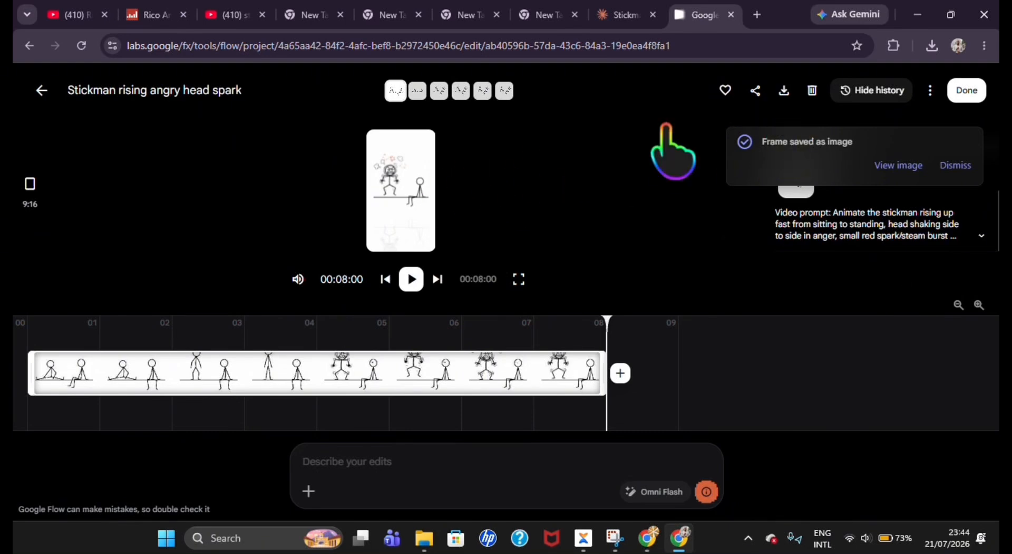
left_click(418, 152)
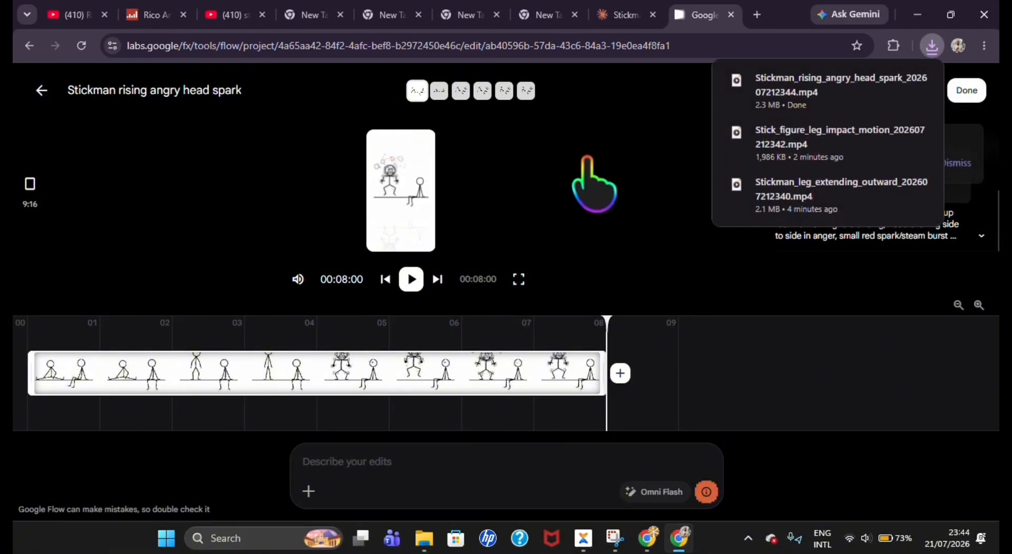
left_click(983, 95)
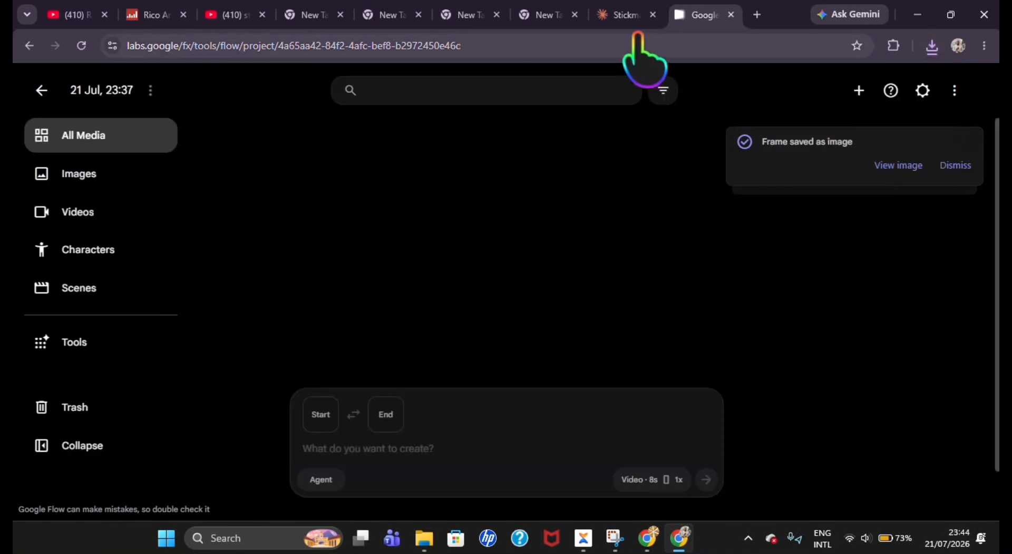
Step: Switch to the Claude chat and copy the whole video prompt of Scene 4 — The Payback
left_click(626, 21)
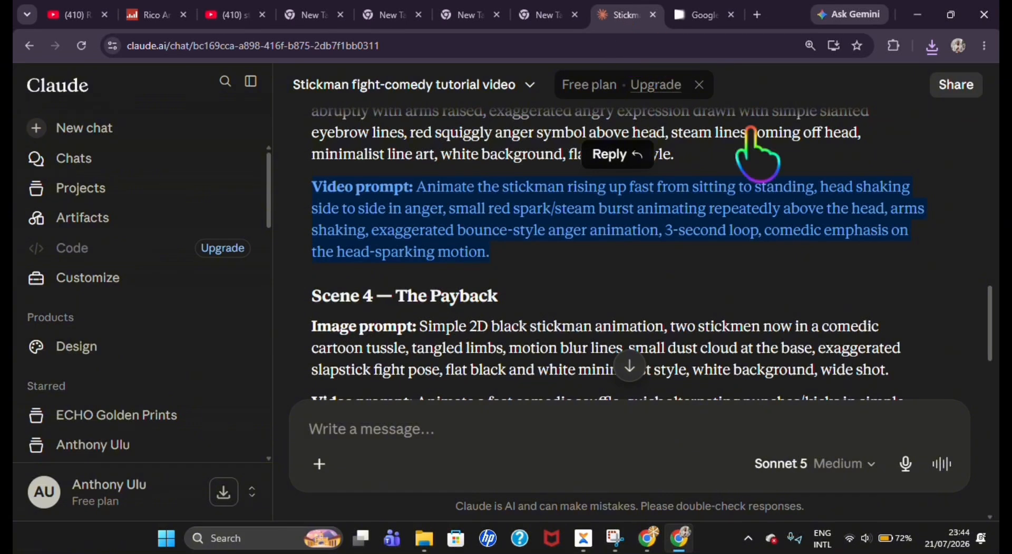
scroll(989, 321, "down", 2)
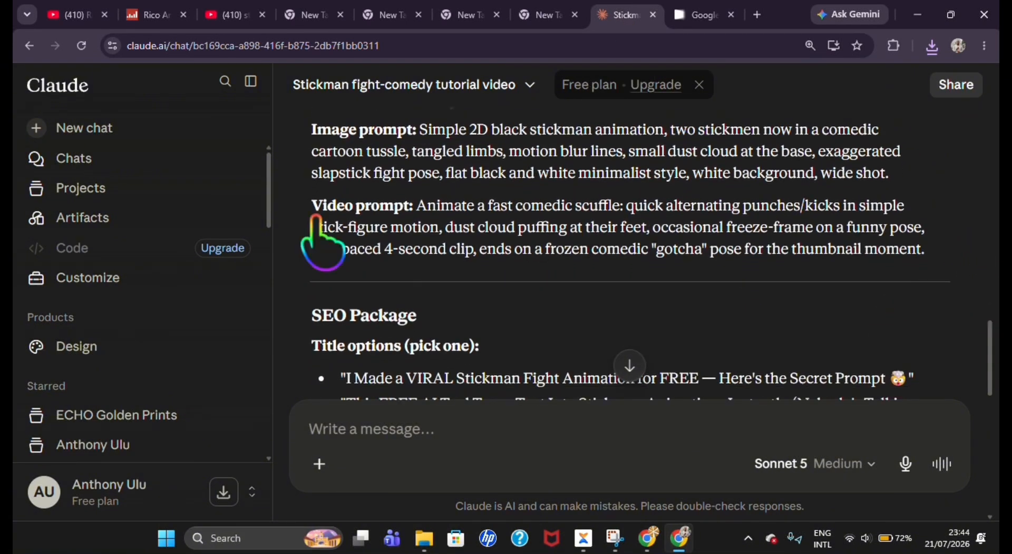
left_click_drag(313, 206, 929, 251)
key("ctrl+c")
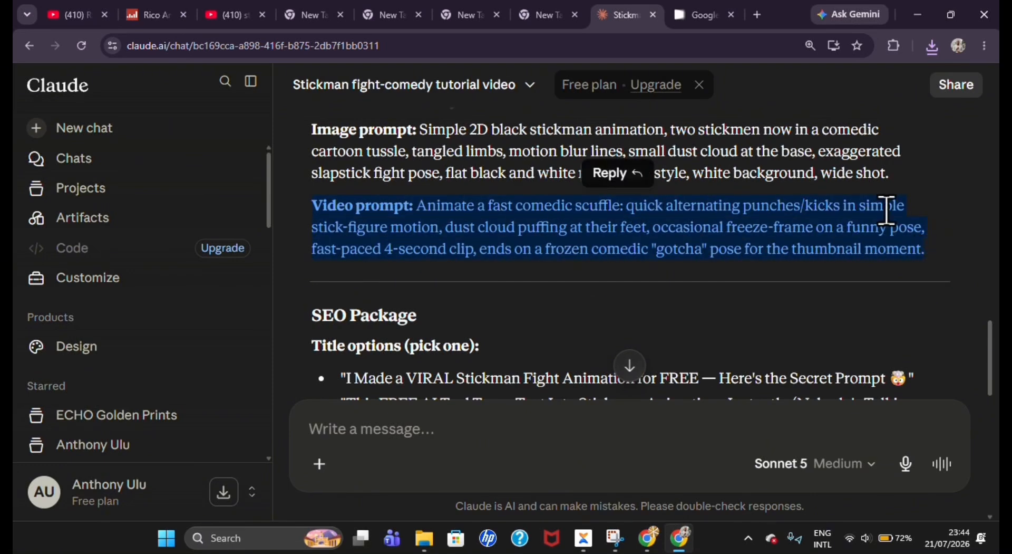
Step: Back in Flow, animate the saved angry stickman frame with the Scene 4 video prompt and generate one 8-second video
left_click(695, 21)
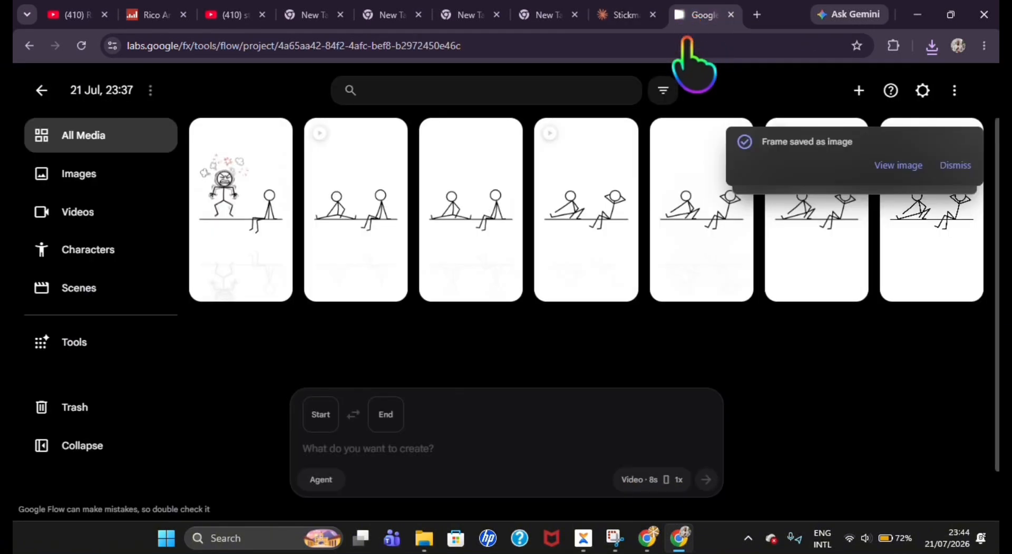
mouse_move(274, 174)
left_click(273, 141)
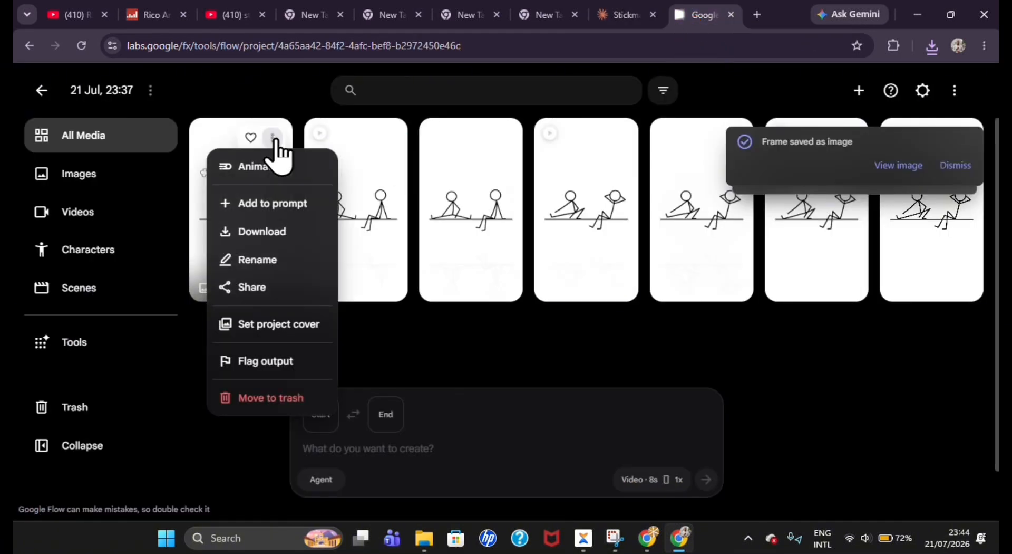
left_click(279, 168)
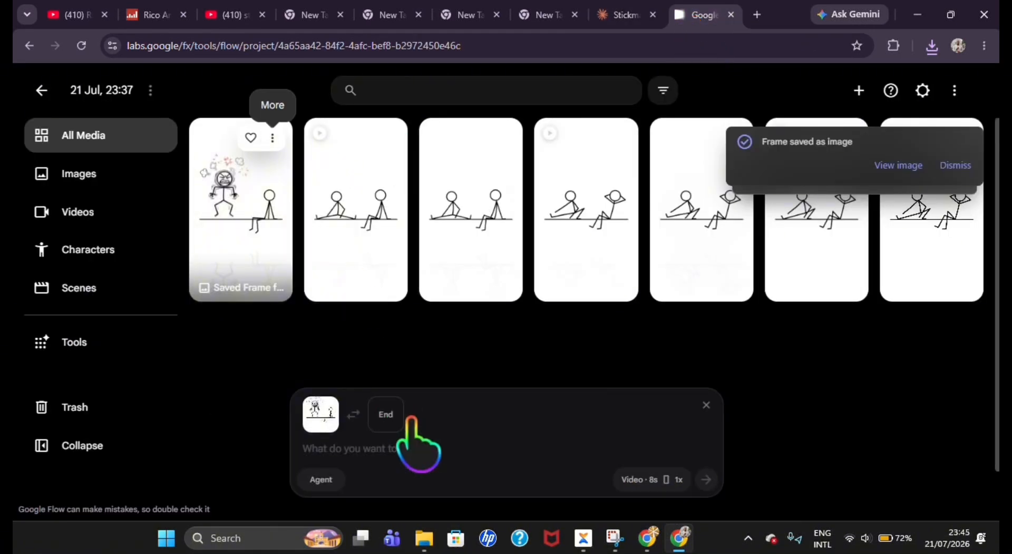
left_click(410, 448)
key("ctrl+v")
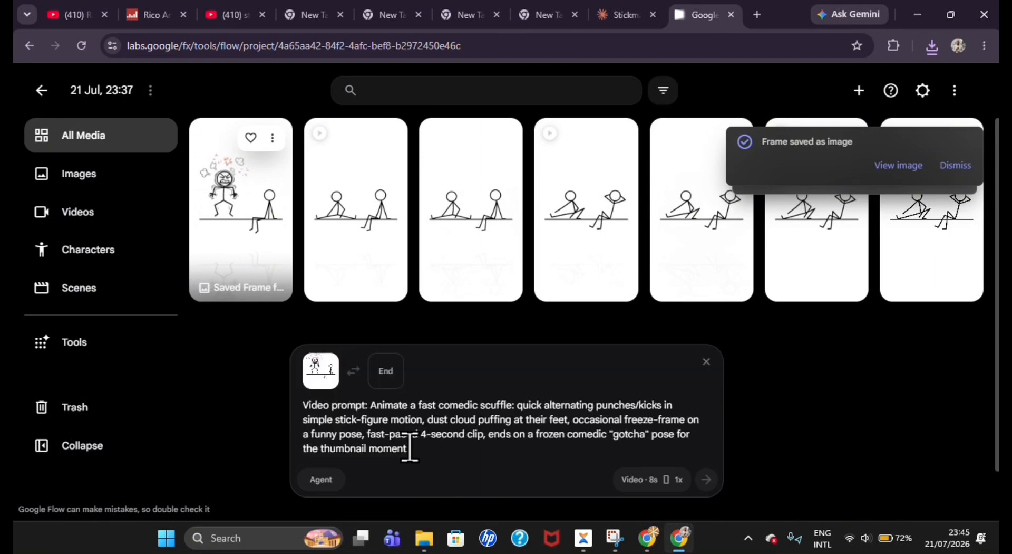
left_click(709, 478)
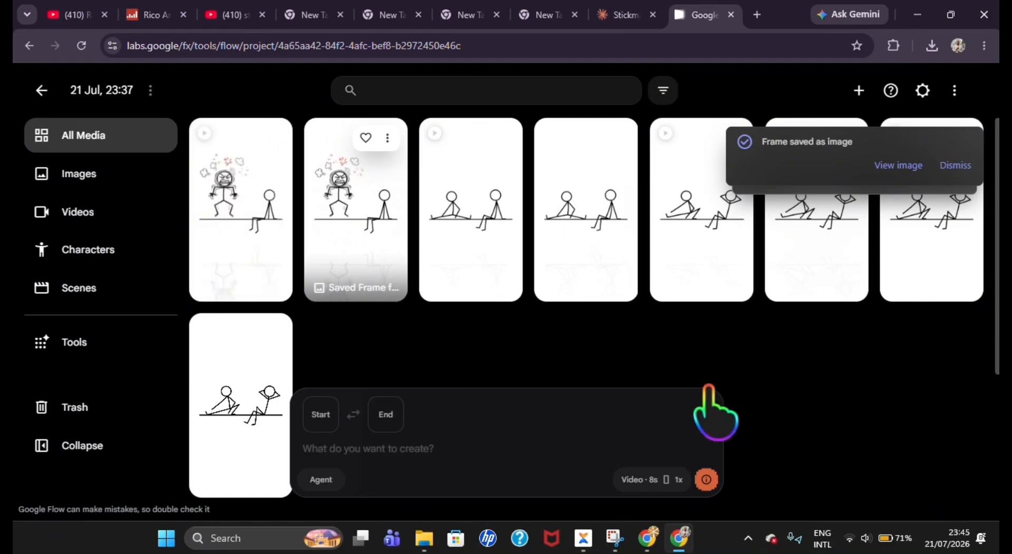
Step: Open the generated comedic scuffle video, download the clip and return to the project
left_click(244, 189)
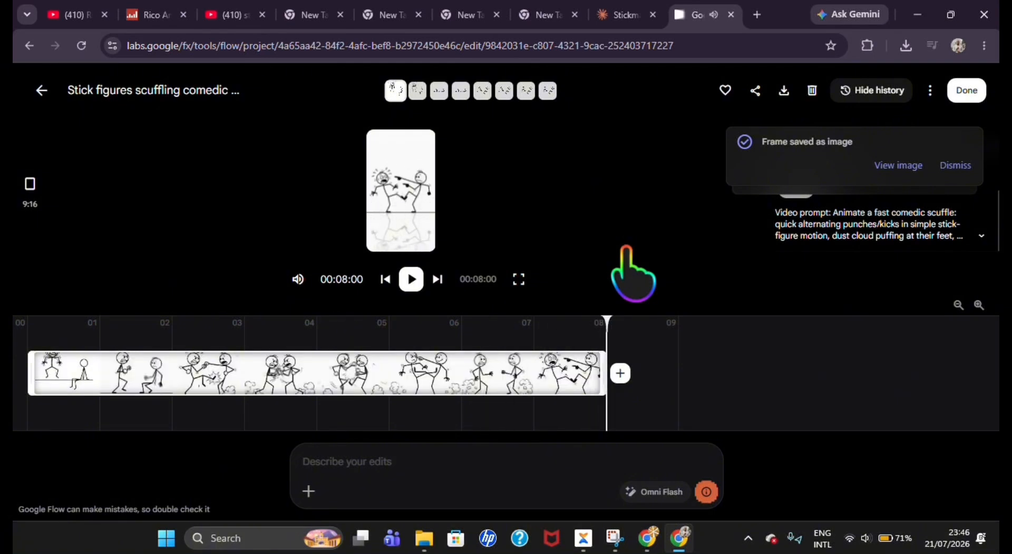
left_click(784, 91)
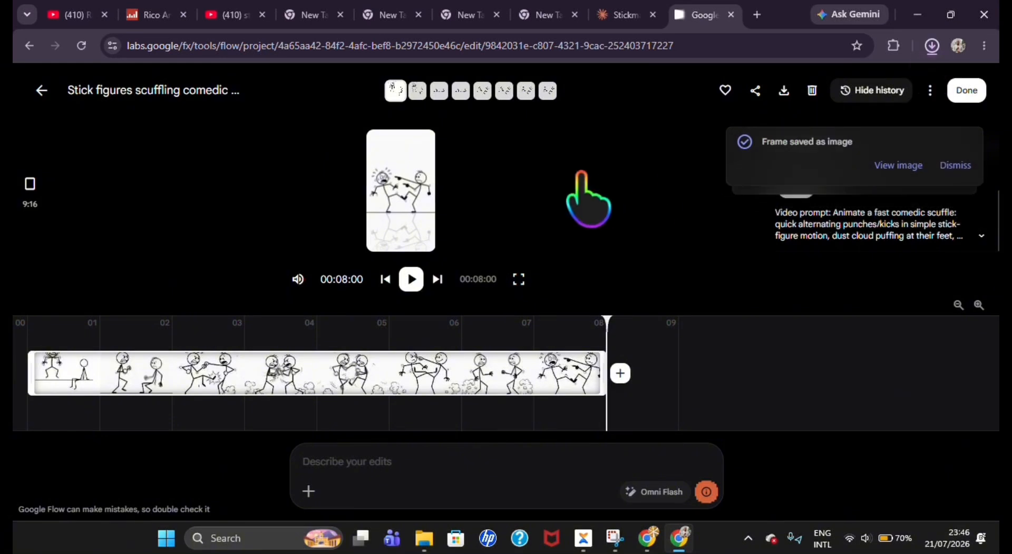
left_click(970, 90)
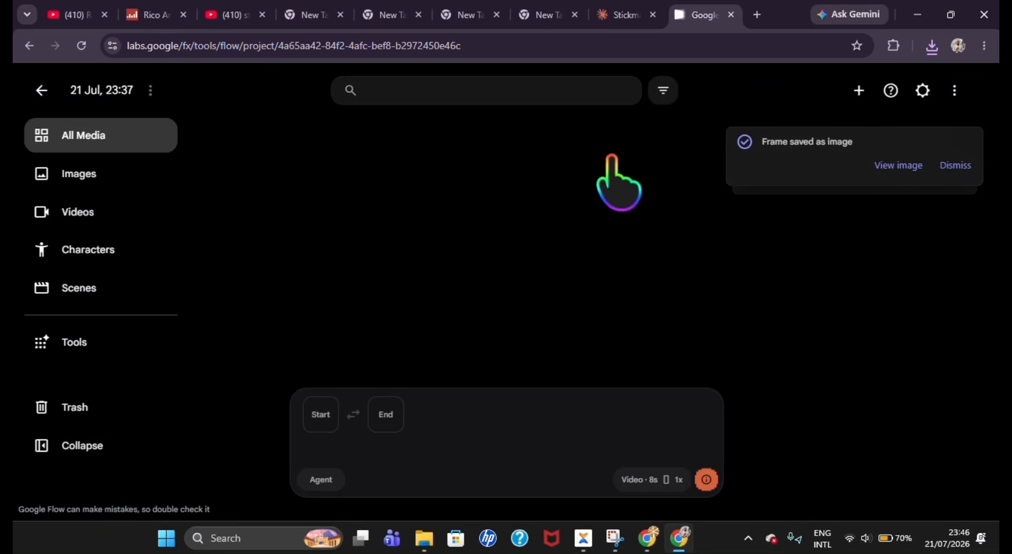